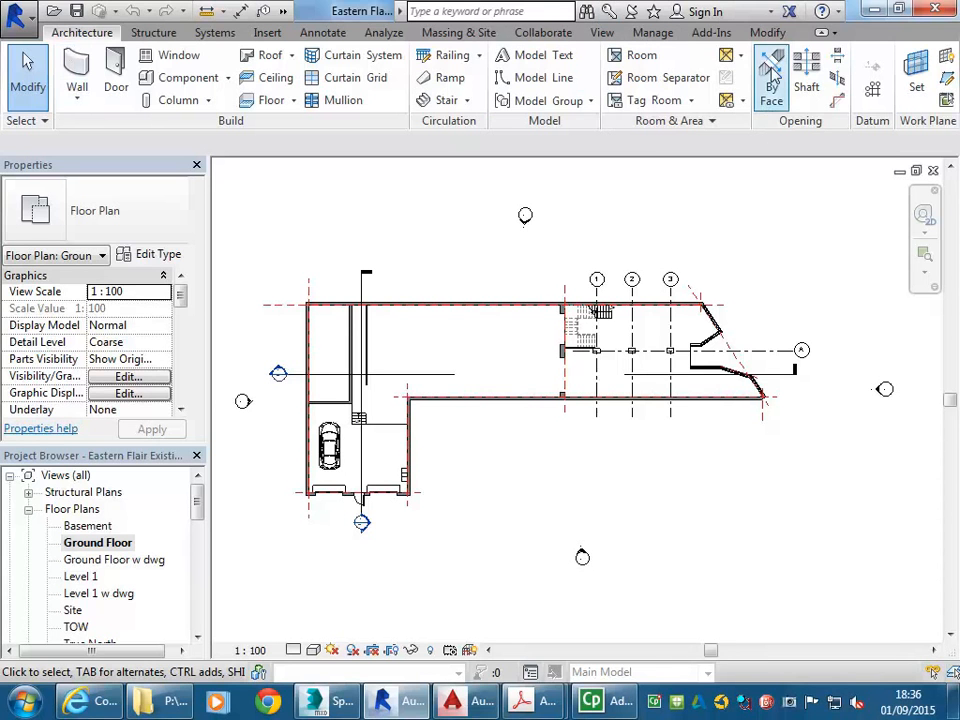
# Create a Rentable area plan for the Ground Floor level, with area boundary lines generated automatically from the external walls
pyautogui.click(731, 60)
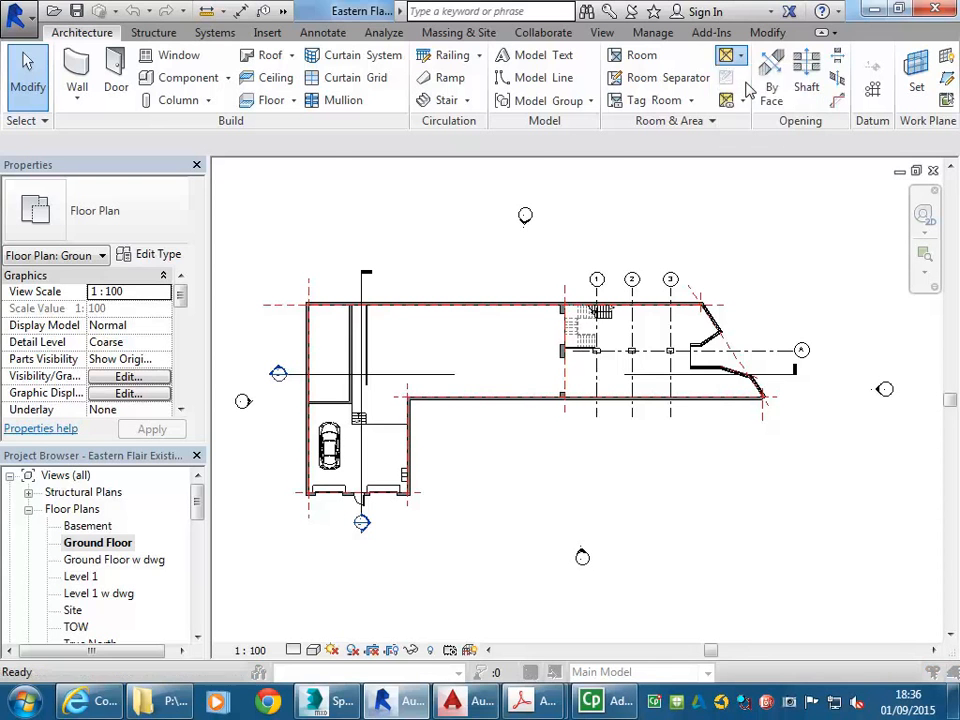
pyautogui.click(748, 88)
pyautogui.moveTo(474, 141); pyautogui.dragTo(380, 117)
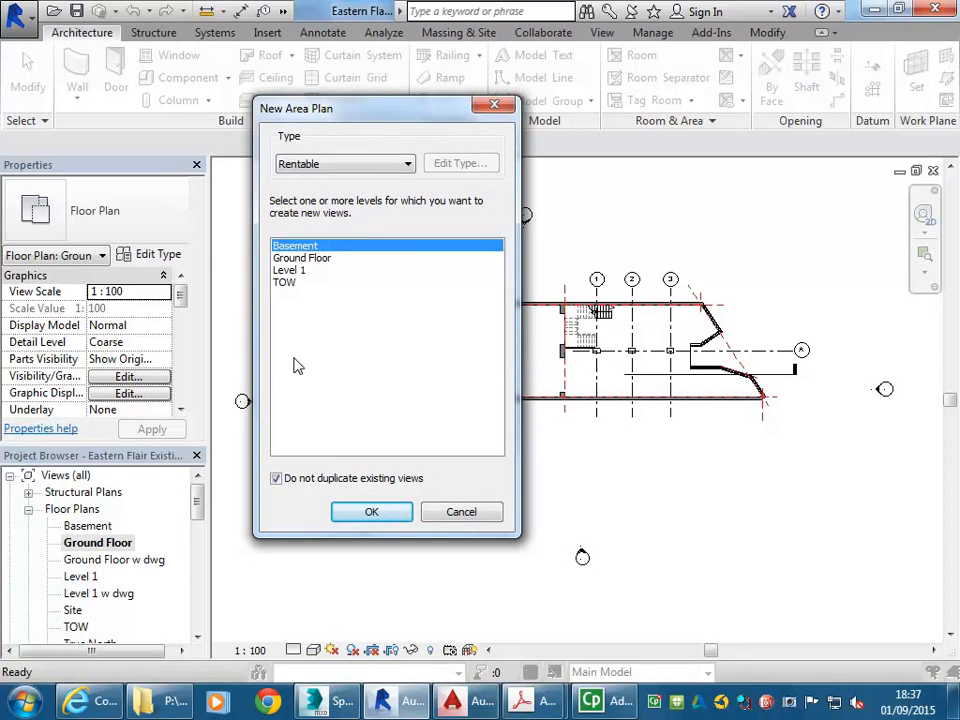
pyautogui.click(293, 258)
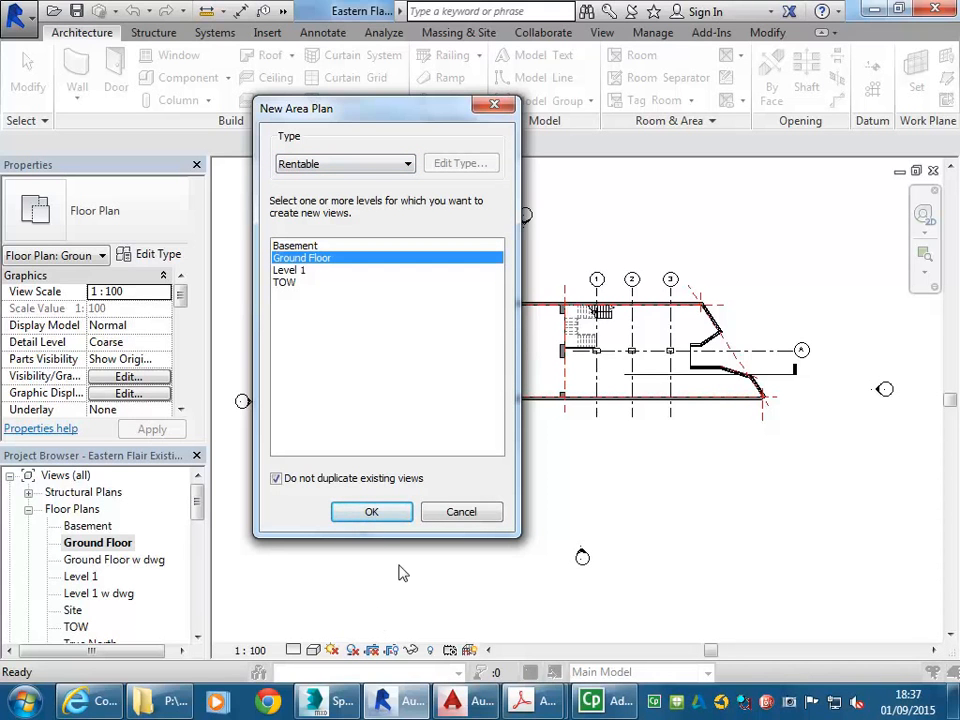
pyautogui.click(352, 525)
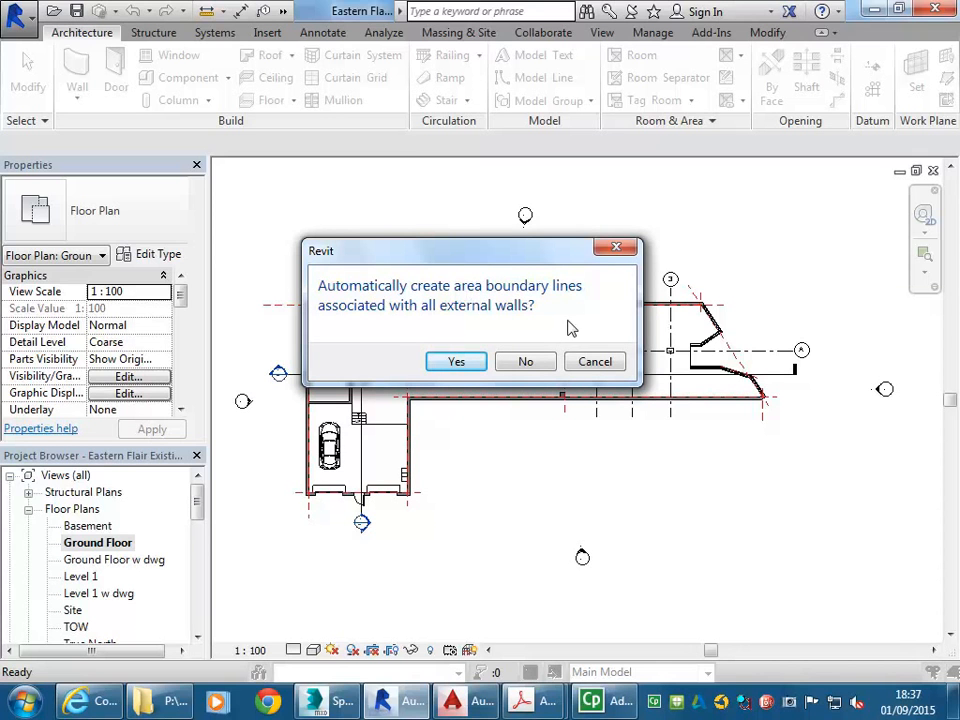
pyautogui.click(456, 362)
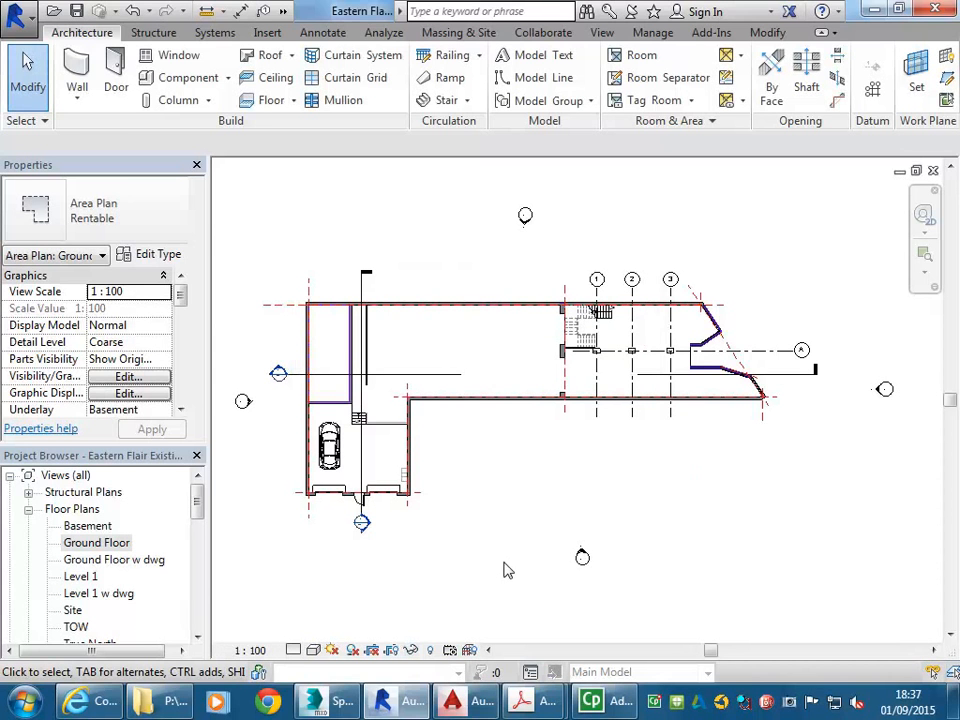
# Examine the area boundary lines around the narrow room above the garage and at its lower corner
pyautogui.scroll(3, 318, 313)
pyautogui.scroll(2, 354, 312)
pyautogui.moveTo(354, 312); pyautogui.dragTo(426, 279, button='middle')
pyautogui.scroll(-1, 330, 279)
pyautogui.scroll(2, 350, 291)
pyautogui.scroll(1, 348, 291)
pyautogui.scroll(-1, 414, 405)
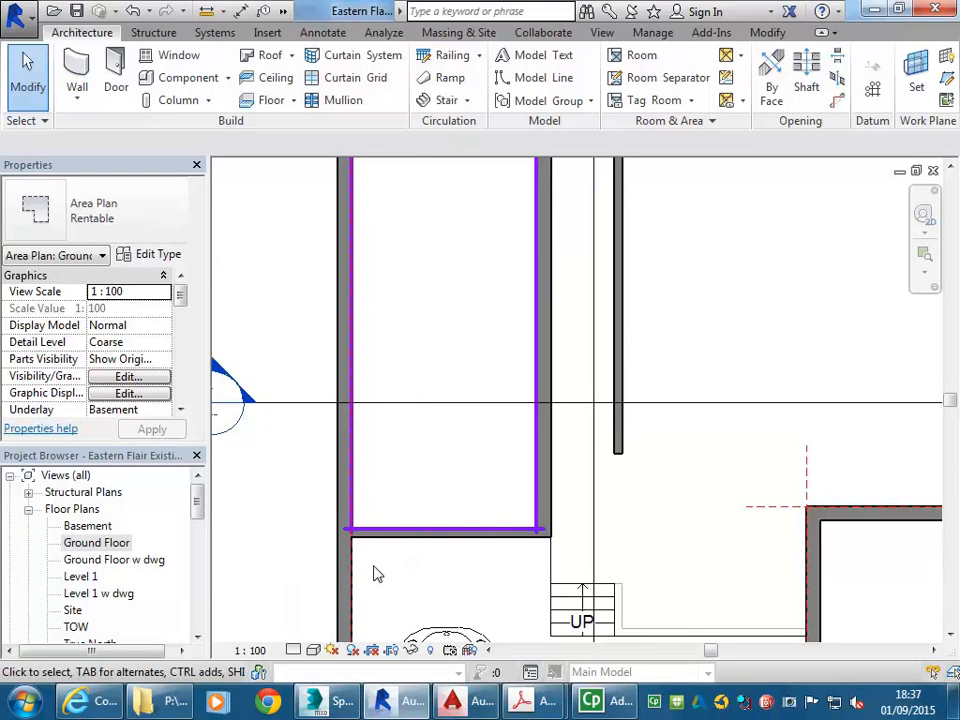
pyautogui.scroll(3, 326, 548)
pyautogui.scroll(2, 415, 565)
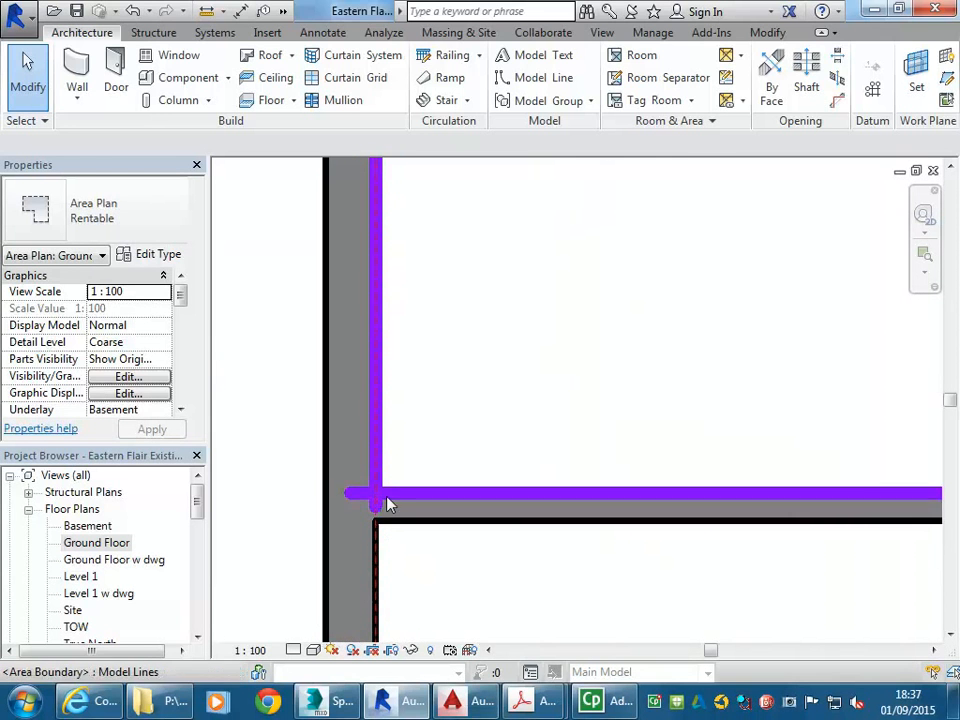
# Examine the area boundary lines along the angled storefront glazing and the open entrance recess
pyautogui.scroll(-5, 395, 547)
pyautogui.moveTo(454, 463); pyautogui.dragTo(418, 401, button='middle')
pyautogui.scroll(3, 692, 328)
pyautogui.moveTo(702, 341); pyautogui.dragTo(665, 387, button='middle')
pyautogui.scroll(3, 525, 506)
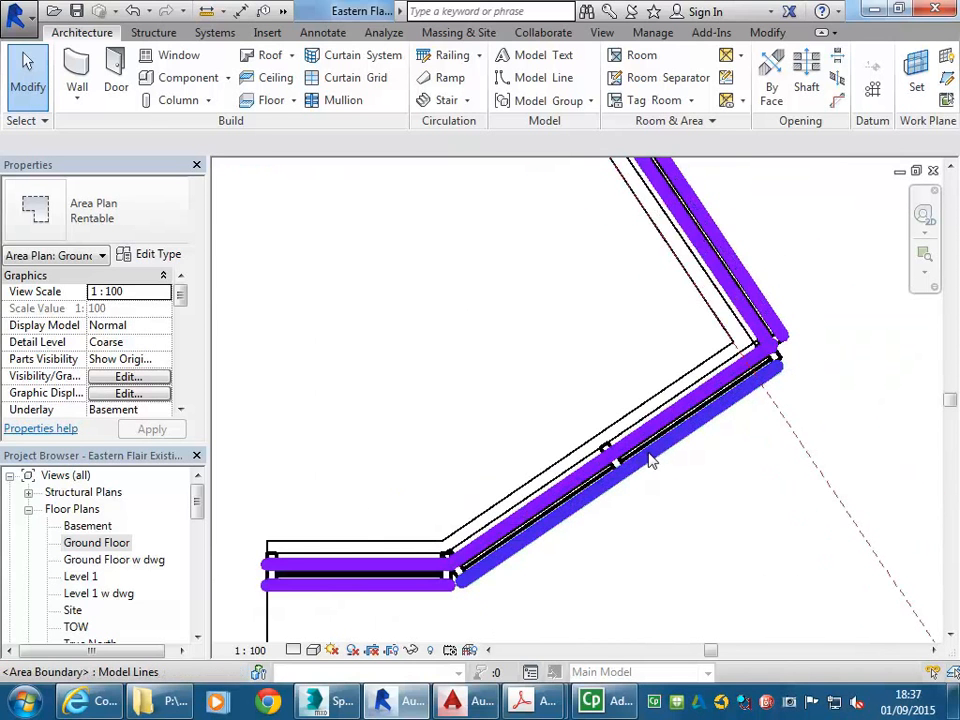
pyautogui.moveTo(647, 463); pyautogui.dragTo(525, 416, button='middle')
pyautogui.scroll(-3, 557, 401)
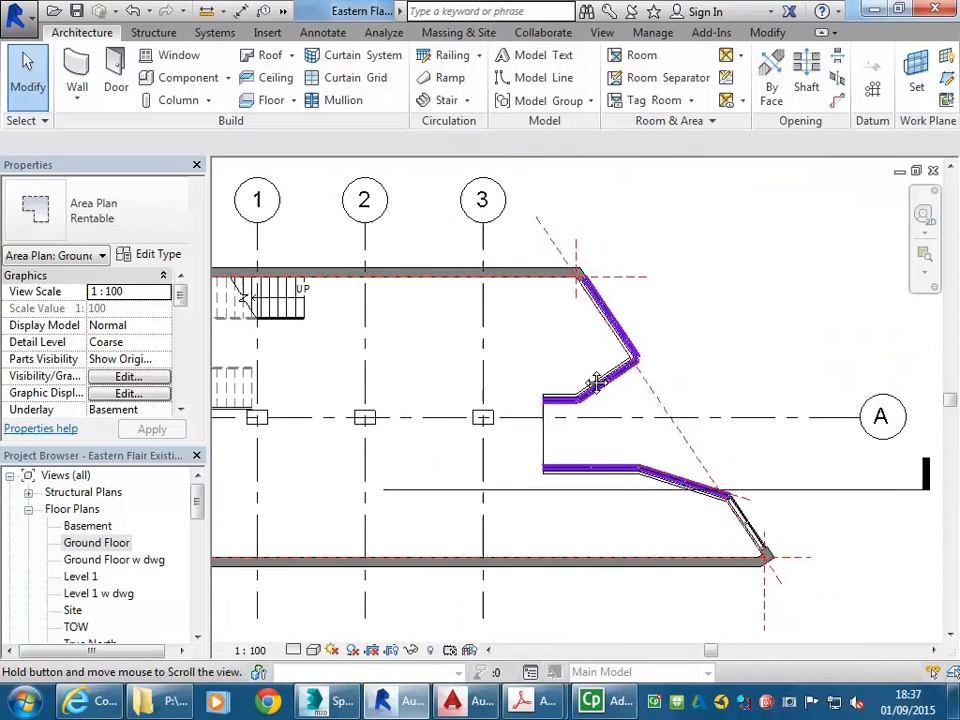
pyautogui.moveTo(381, 339); pyautogui.dragTo(584, 378, button='middle')
pyautogui.scroll(-3, 647, 347)
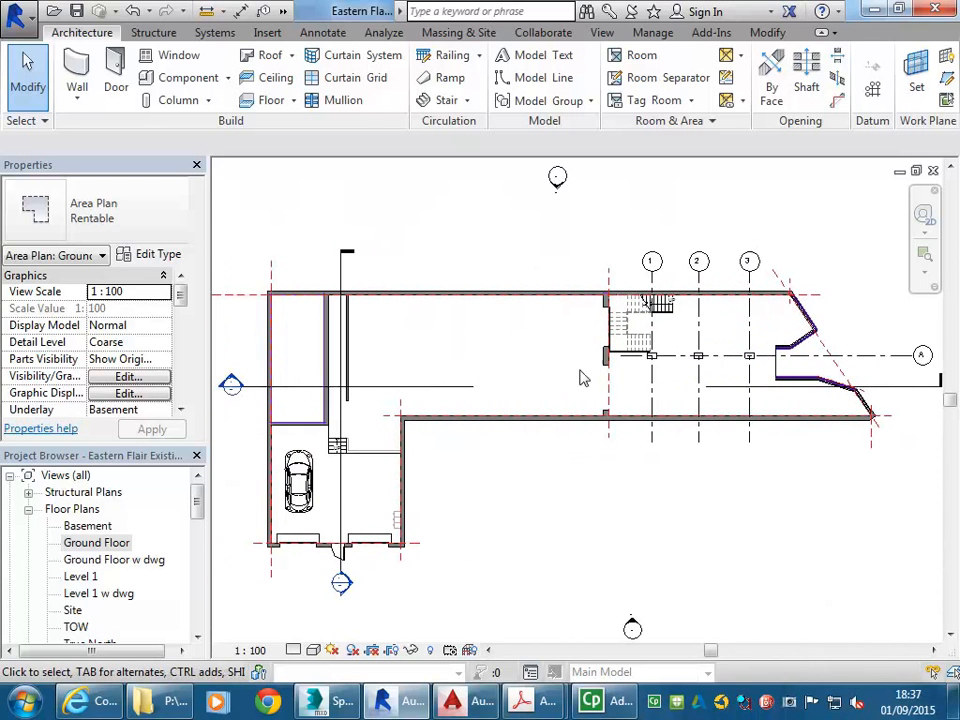
# Undo the creation of the Ground Floor area plan
pyautogui.click(148, 11)
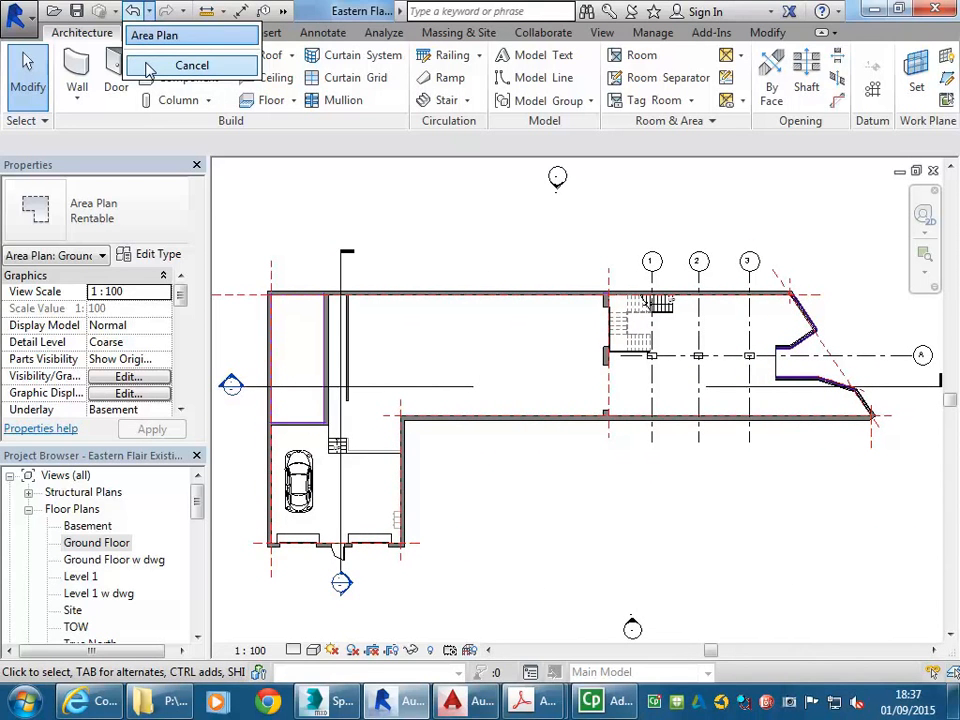
pyautogui.click(150, 66)
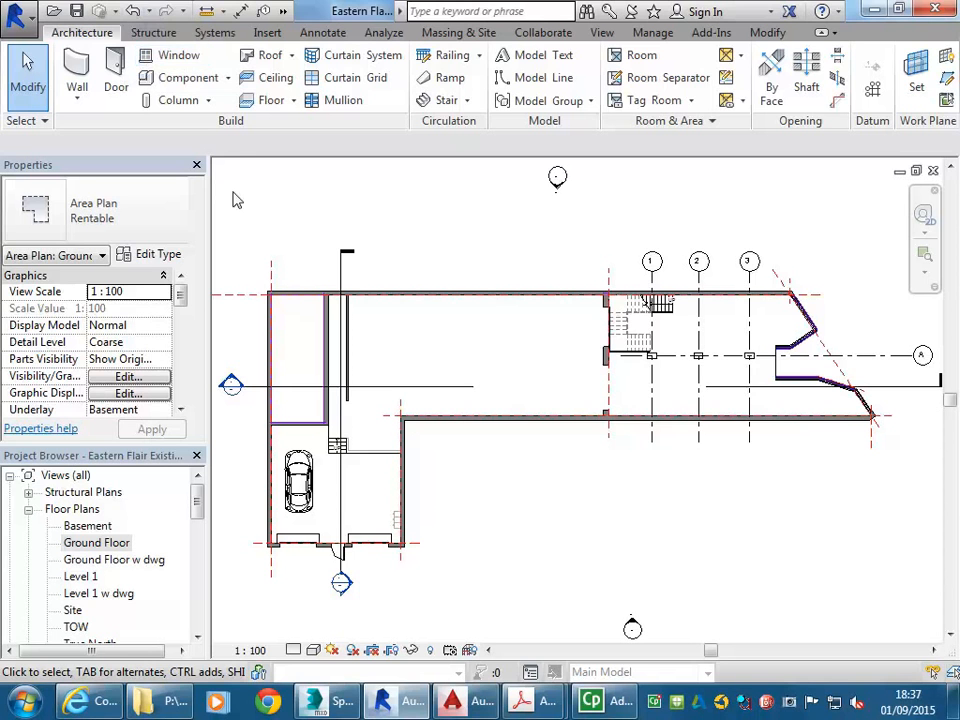
pyautogui.click(148, 11)
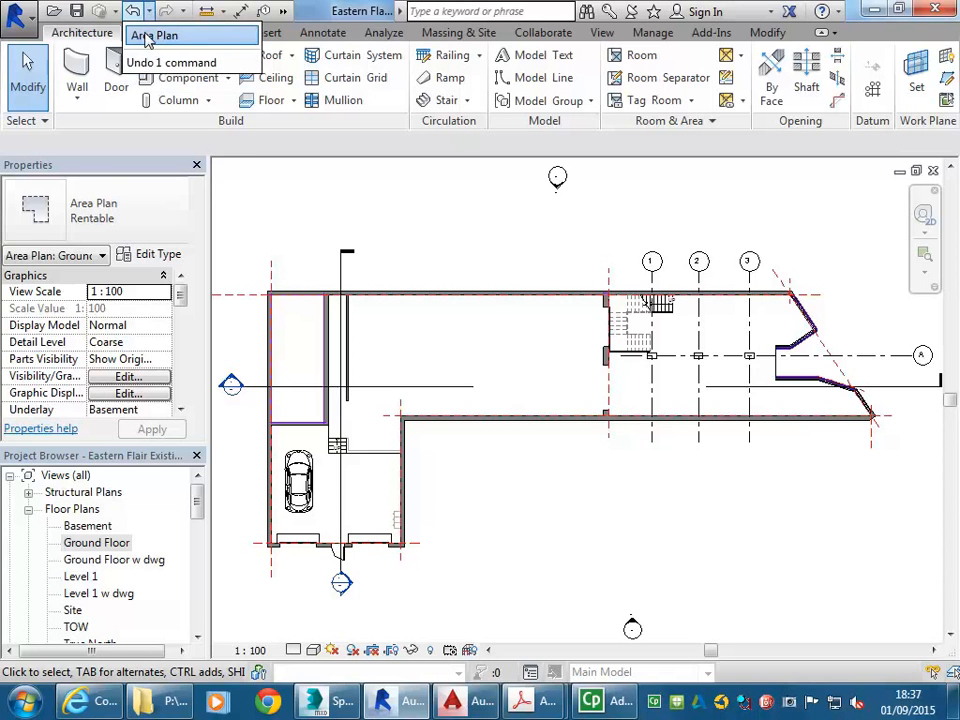
pyautogui.click(150, 36)
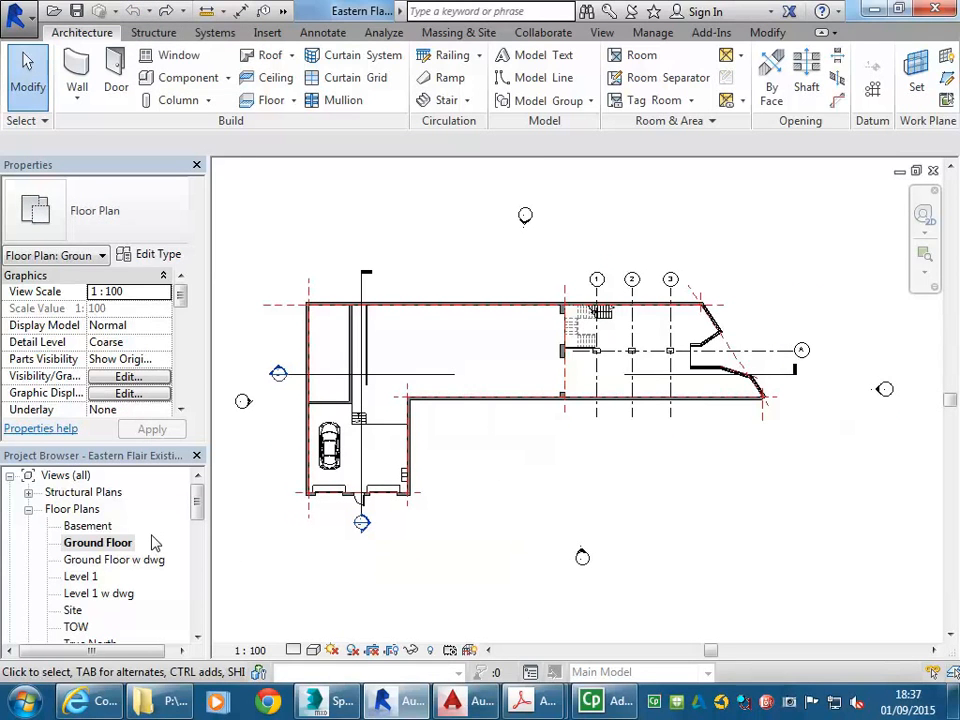
# Draw a Storefront curtain wall about 2000 mm long across the open entrance recess, joining the ends of the two existing glazed walls
pyautogui.scroll(8, 746, 350)
pyautogui.moveTo(637, 375); pyautogui.dragTo(465, 370, button='middle')
pyautogui.scroll(2, 458, 505)
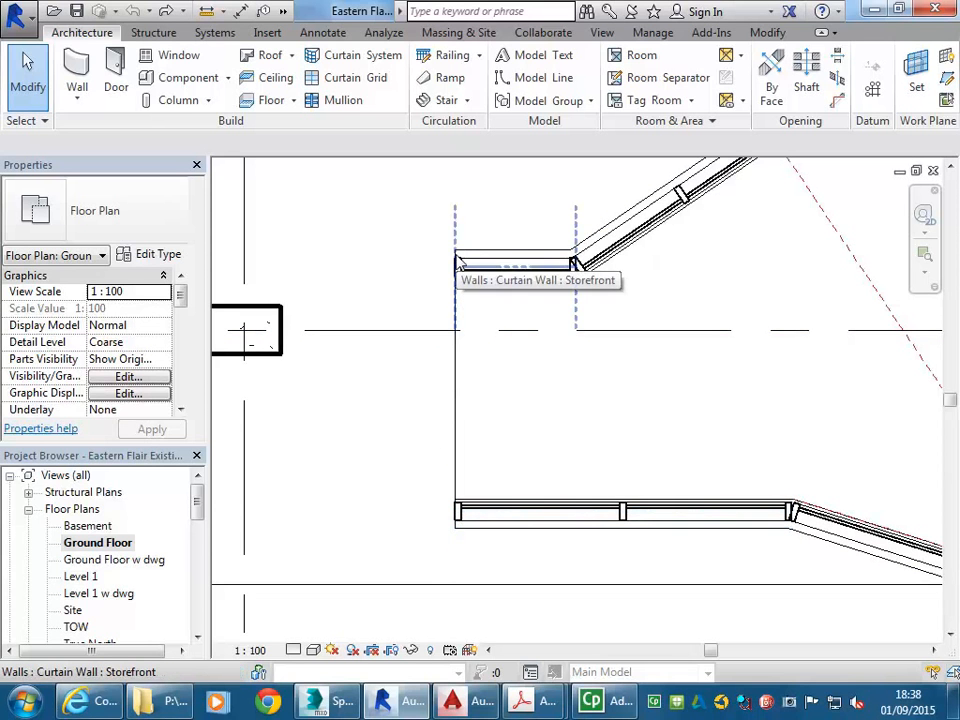
pyautogui.click(75, 75)
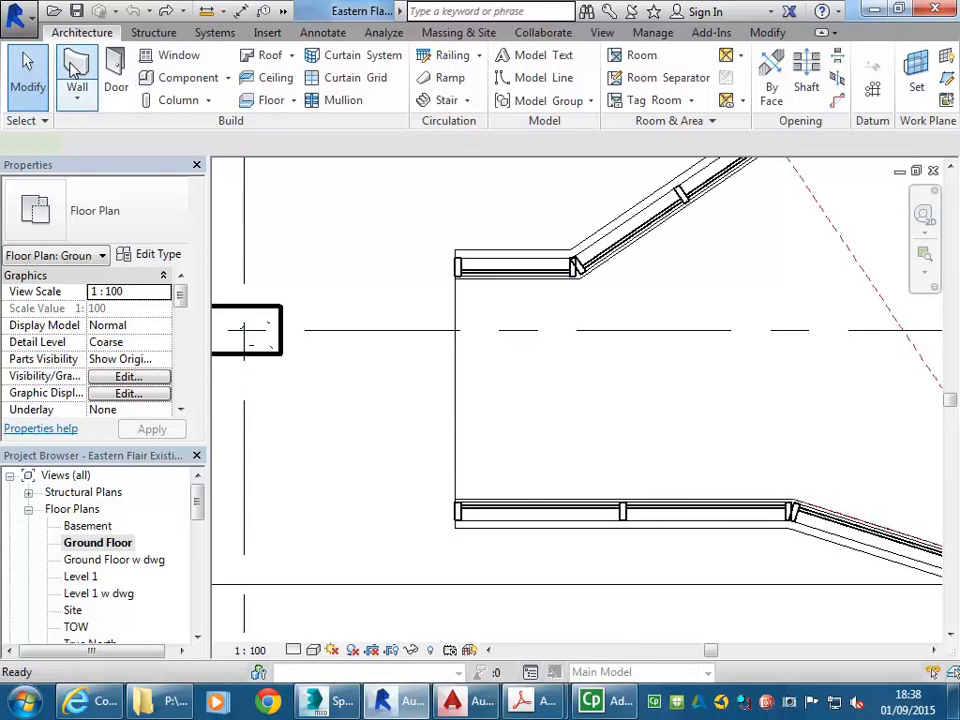
pyautogui.click(108, 207)
pyautogui.scroll(-5, 70, 340)
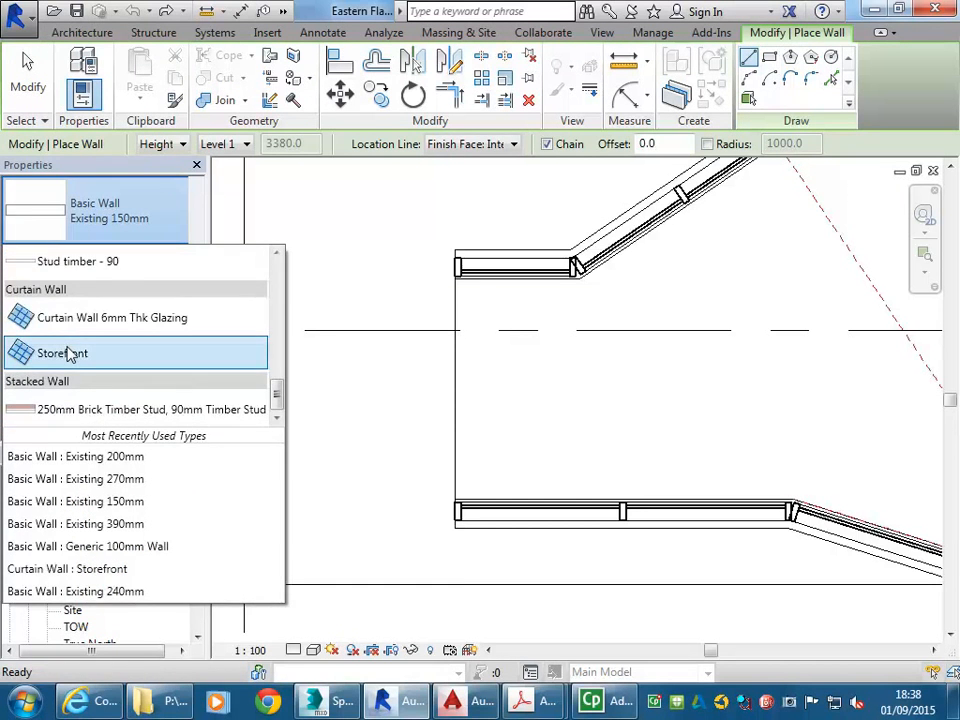
pyautogui.click(67, 355)
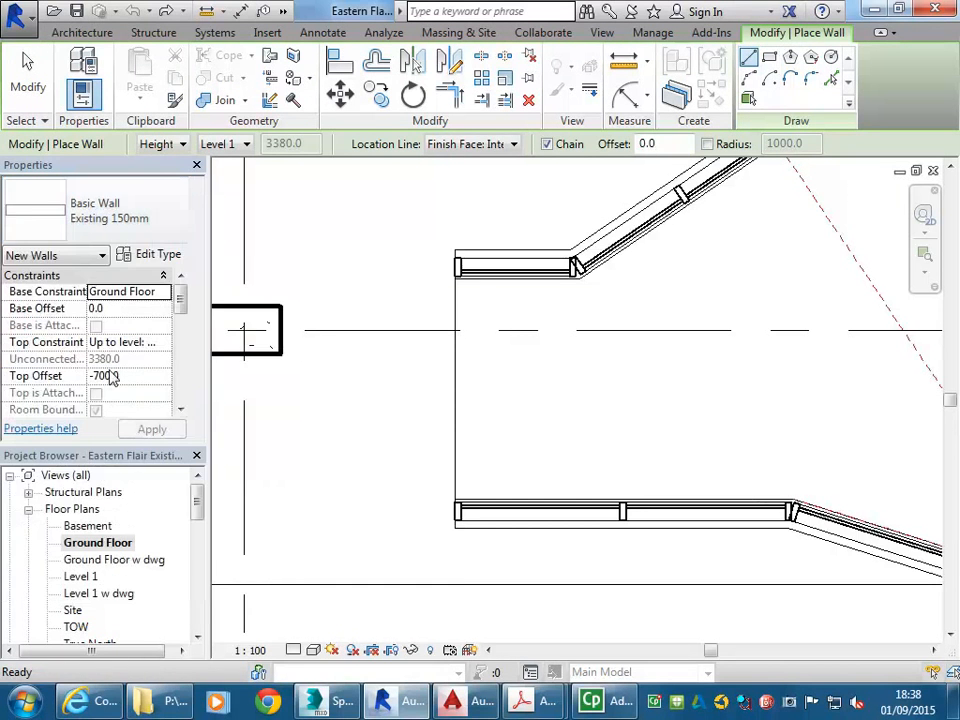
pyautogui.click(455, 268)
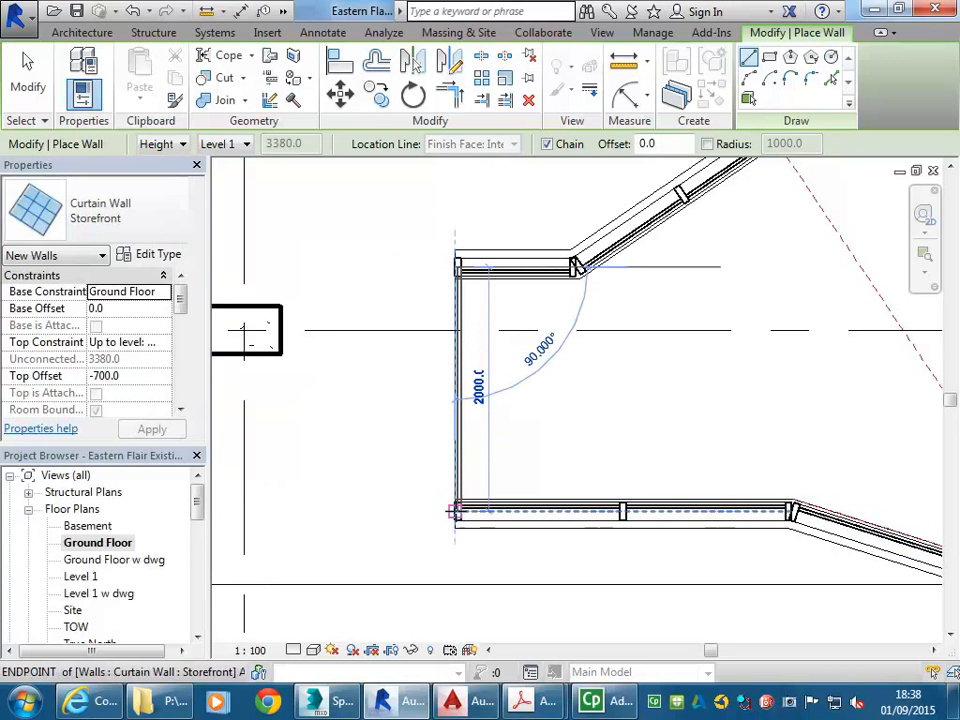
pyautogui.scroll(3, 455, 512)
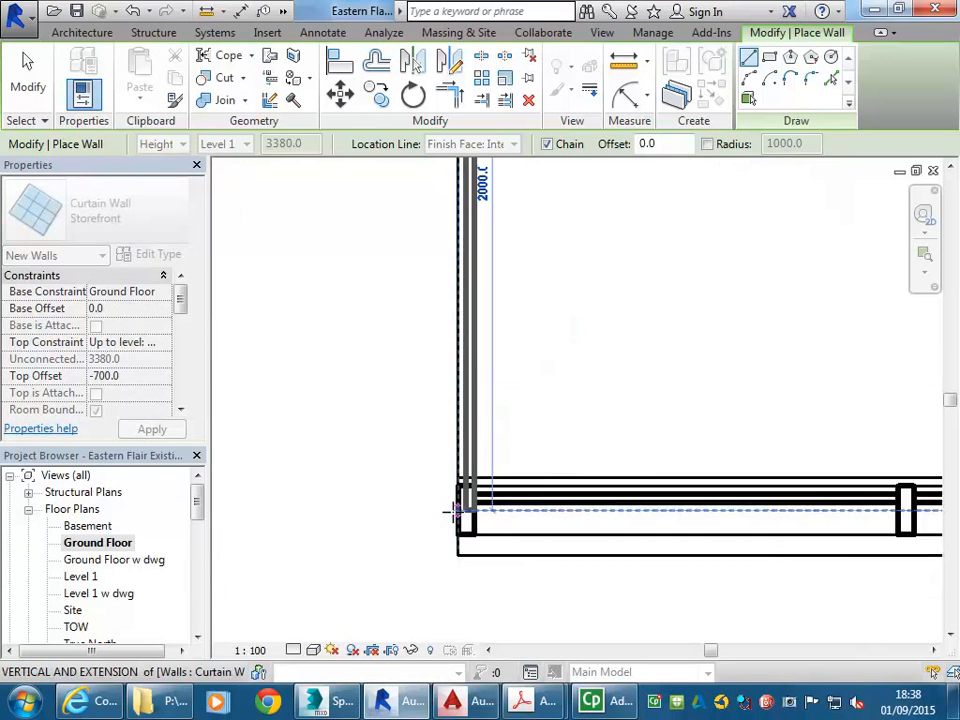
pyautogui.click(455, 517)
pyautogui.press('Escape')
pyautogui.scroll(-4, 347, 322)
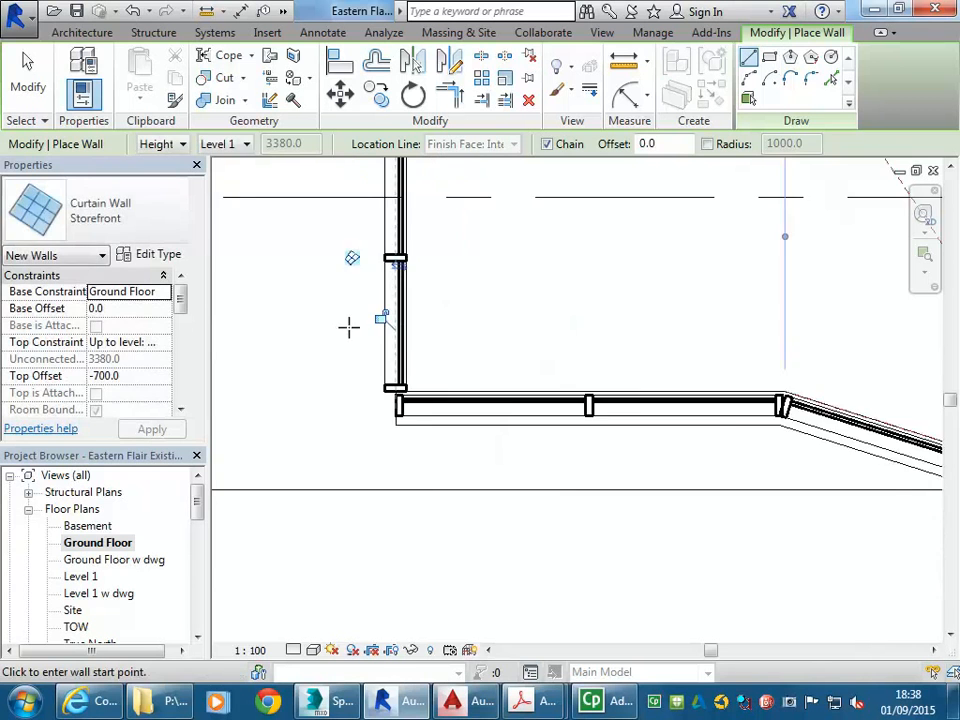
pyautogui.press('Escape')
# Examine the new storefront wall's lower end joint and the building outline around the entrance recess
pyautogui.scroll(3, 436, 452)
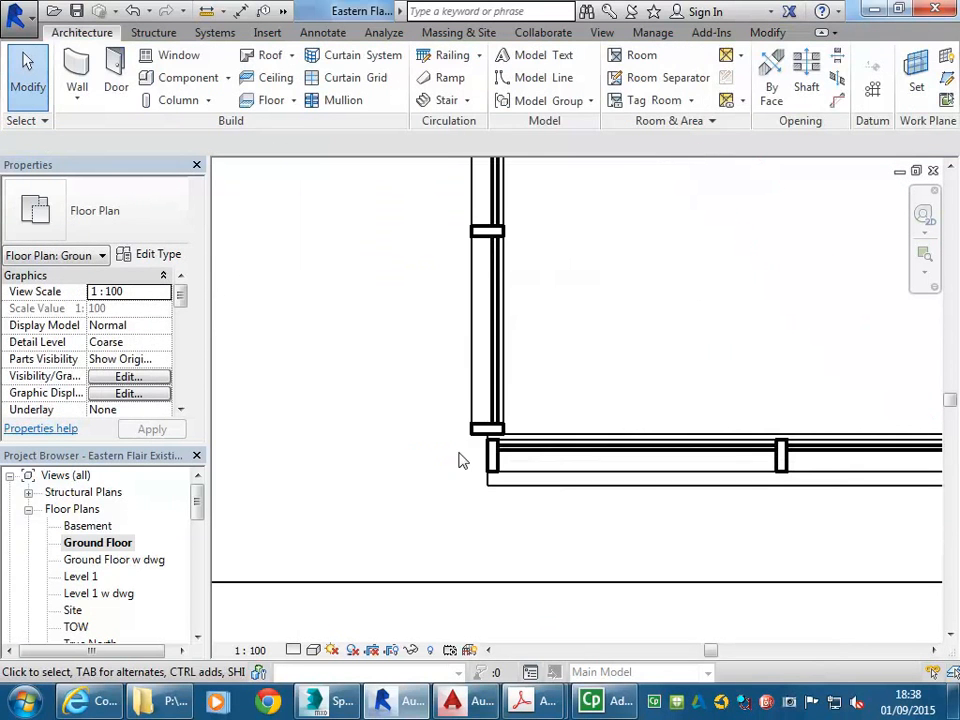
pyautogui.click(478, 422)
pyautogui.scroll(2, 478, 422)
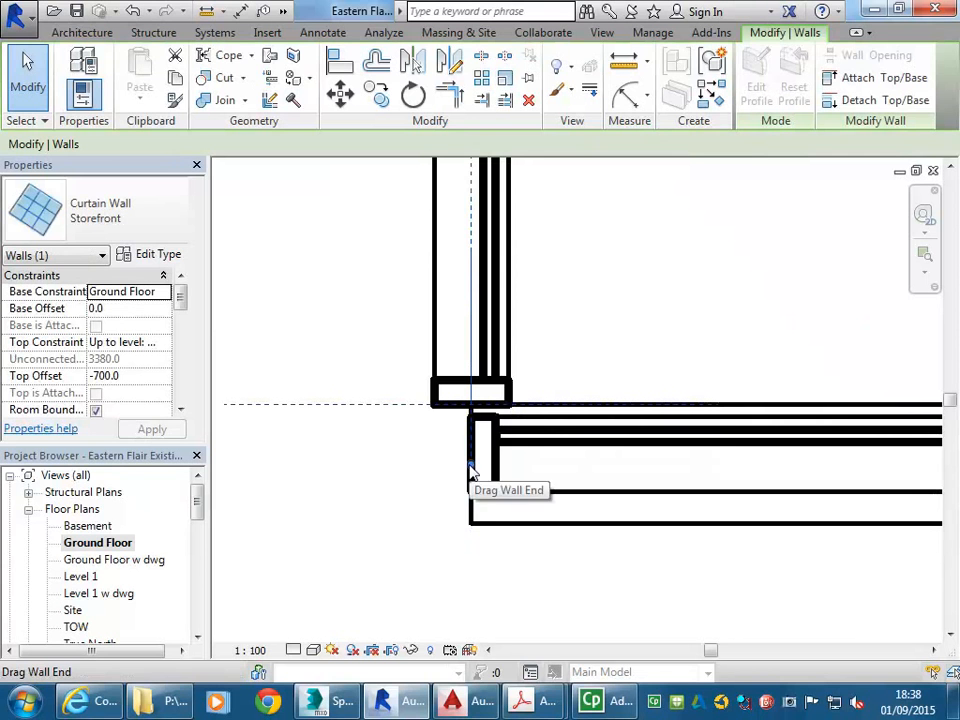
pyautogui.scroll(-5, 598, 372)
pyautogui.moveTo(584, 400); pyautogui.dragTo(589, 403, button='middle')
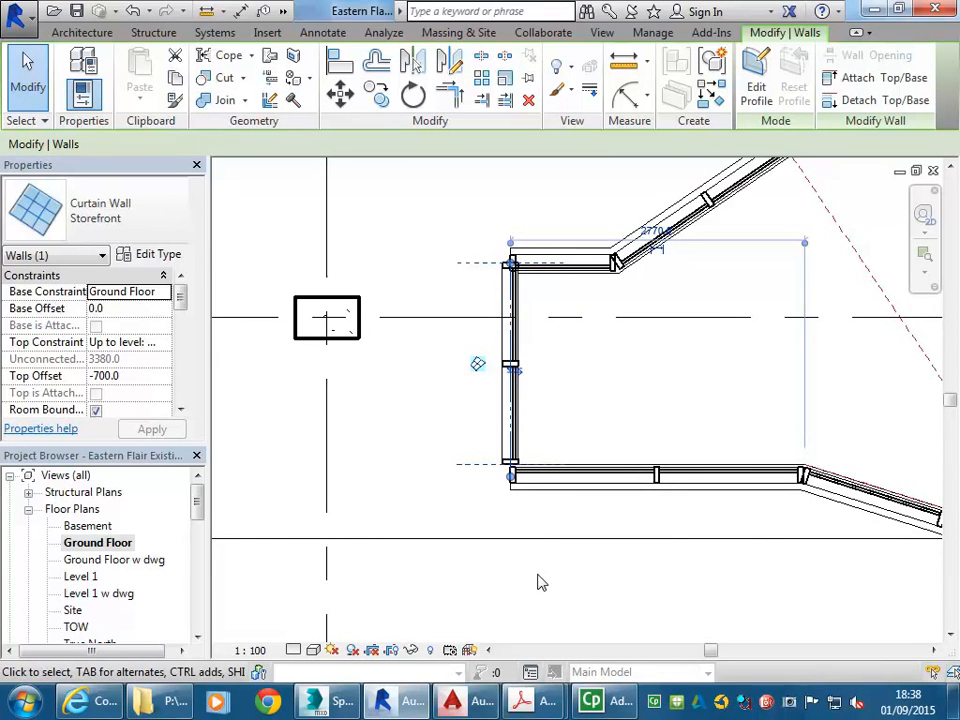
pyautogui.moveTo(549, 582); pyautogui.dragTo(613, 549, button='middle')
pyautogui.scroll(-4, 613, 549)
pyautogui.moveTo(484, 441); pyautogui.dragTo(642, 388, button='middle')
pyautogui.scroll(-1, 632, 460)
pyautogui.click(617, 474)
pyautogui.scroll(-1, 615, 478)
pyautogui.moveTo(602, 491); pyautogui.dragTo(542, 495, button='middle')
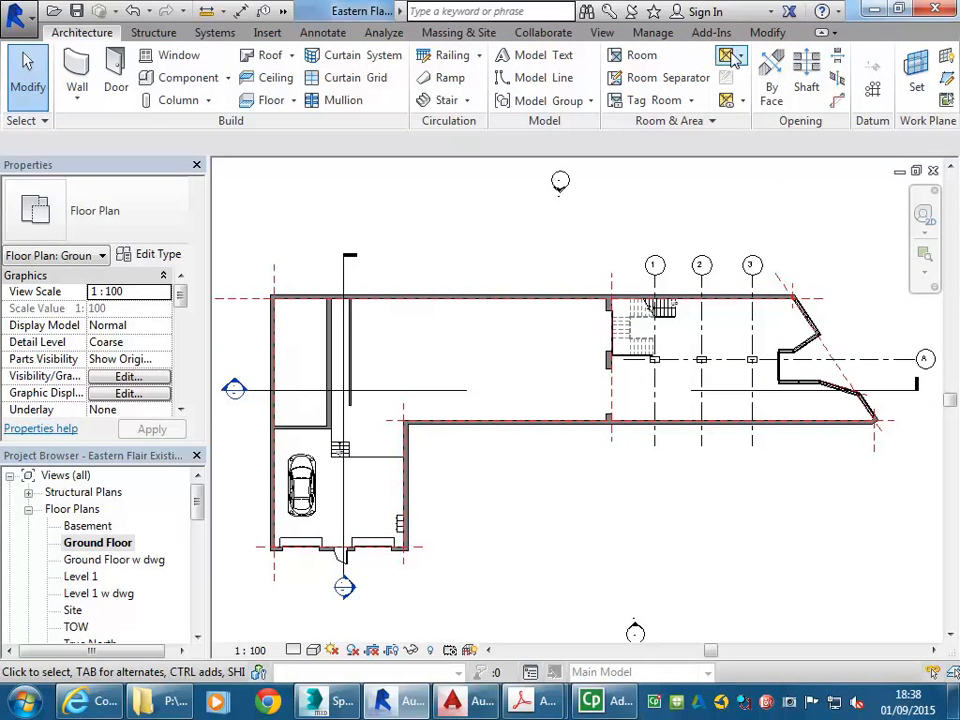
# Create the Rentable area plan for the Ground Floor level again, accepting automatic area boundary lines for all external walls
pyautogui.click(727, 57)
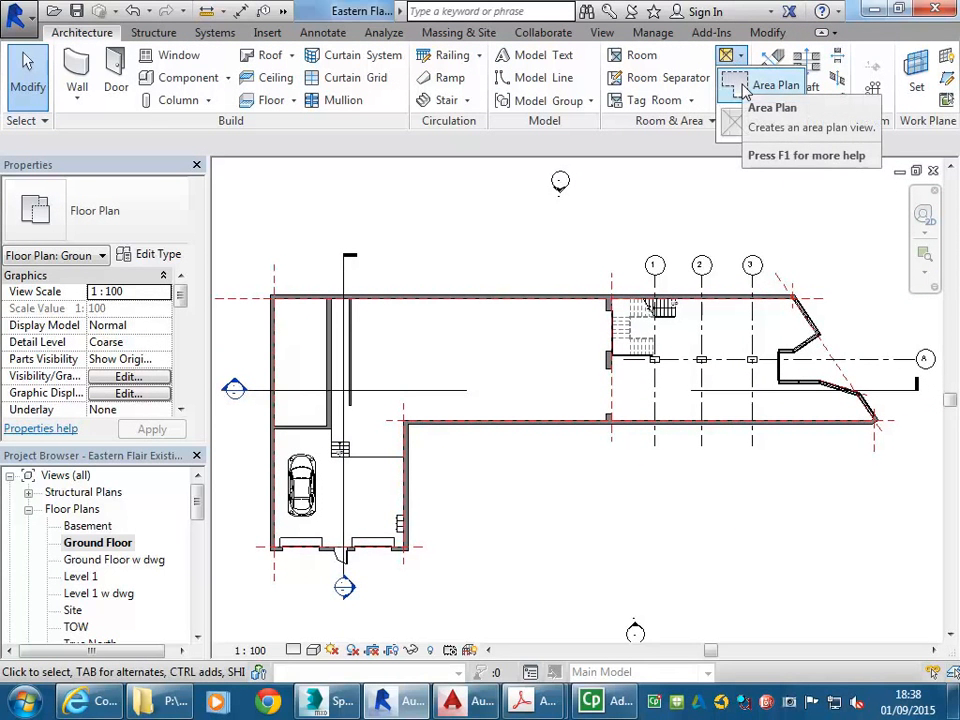
pyautogui.click(772, 86)
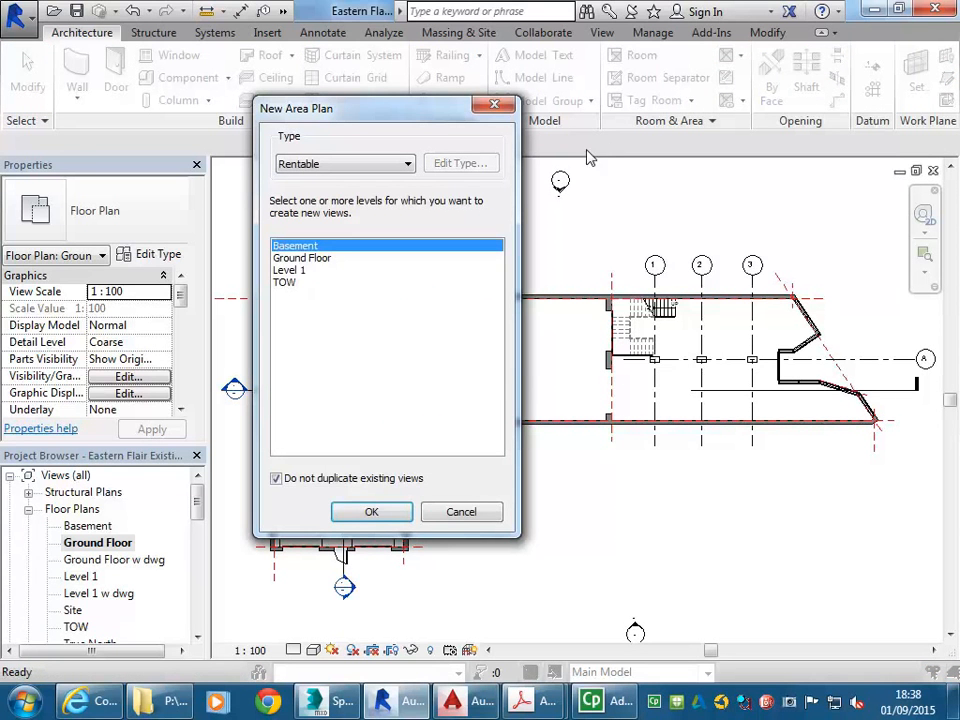
pyautogui.click(315, 258)
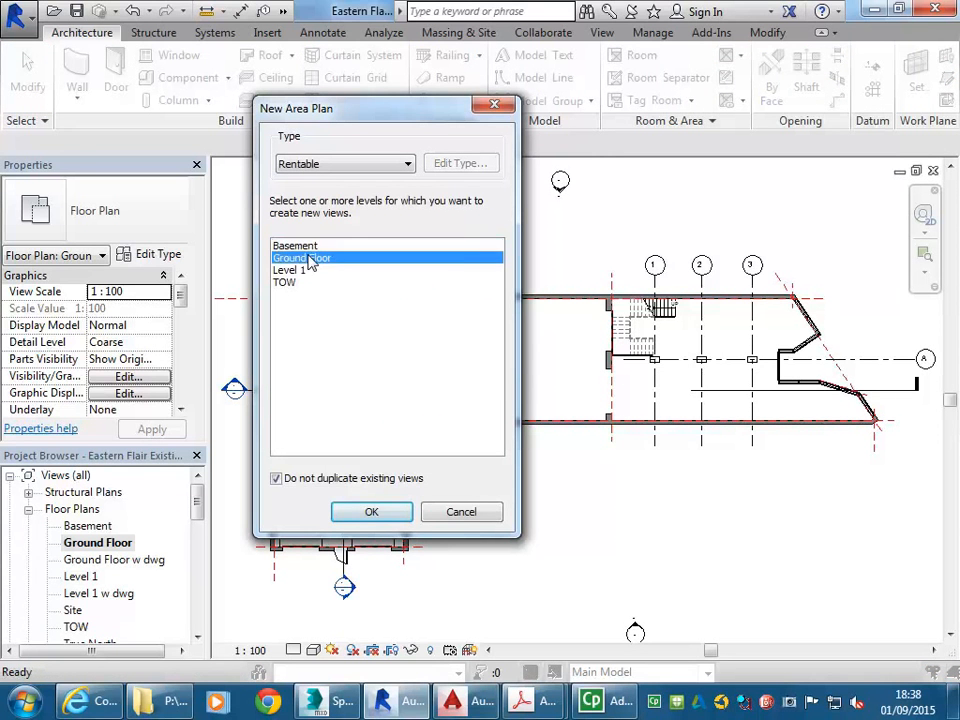
pyautogui.click(372, 512)
pyautogui.click(456, 362)
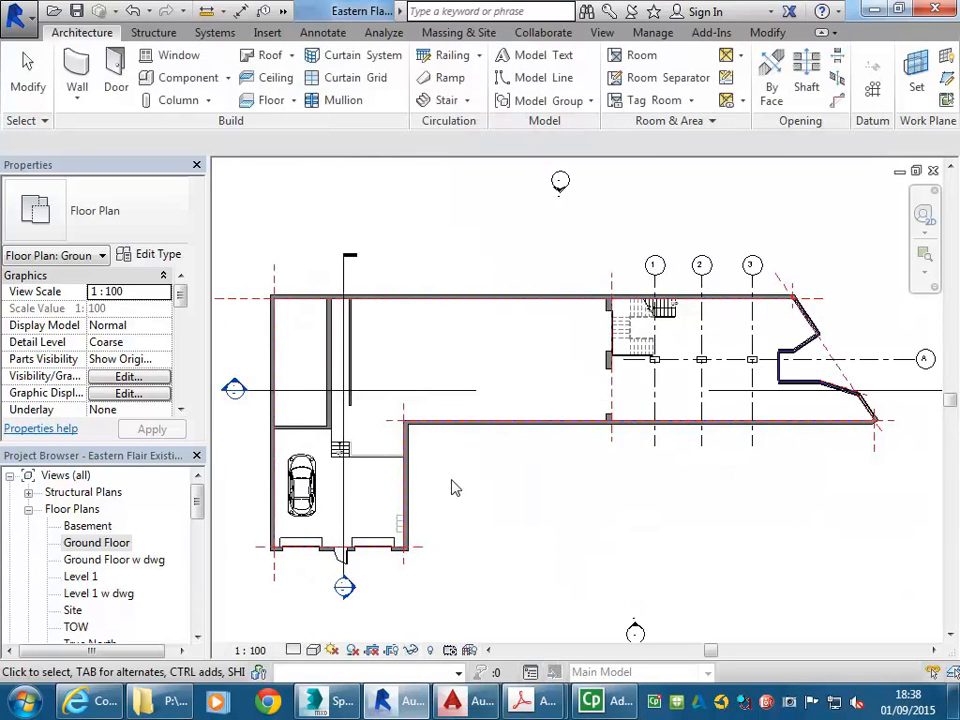
# Check the area boundary lines around the storefront recess, the outer walls and the garage for a closed perimeter
pyautogui.moveTo(787, 338); pyautogui.dragTo(583, 311, button='middle')
pyautogui.scroll(4, 565, 372)
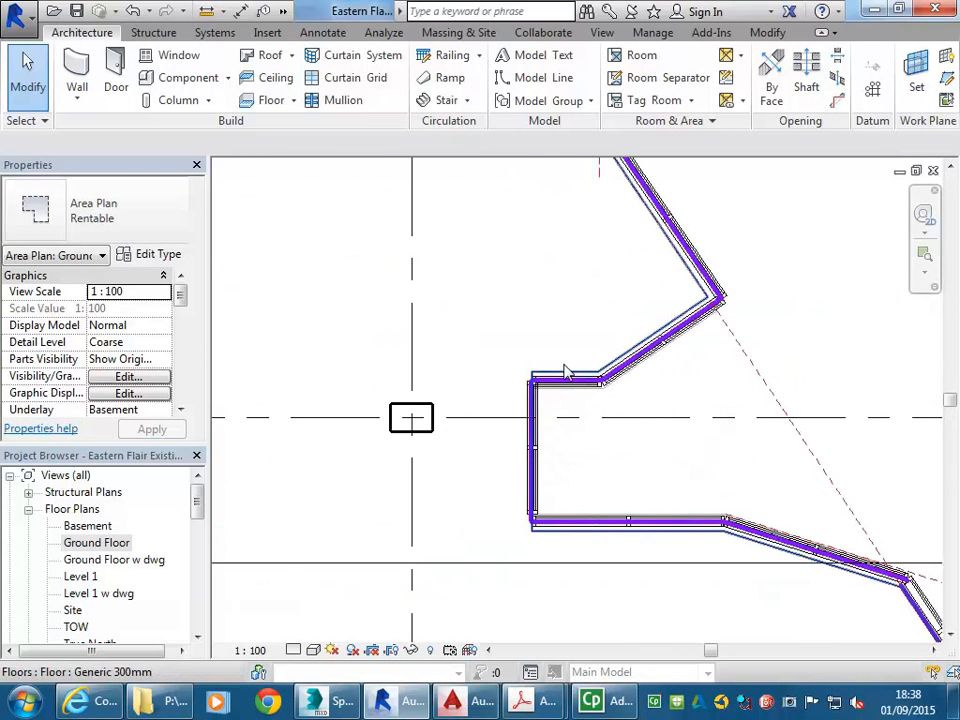
pyautogui.scroll(-1, 456, 276)
pyautogui.moveTo(456, 276); pyautogui.dragTo(483, 395, button='middle')
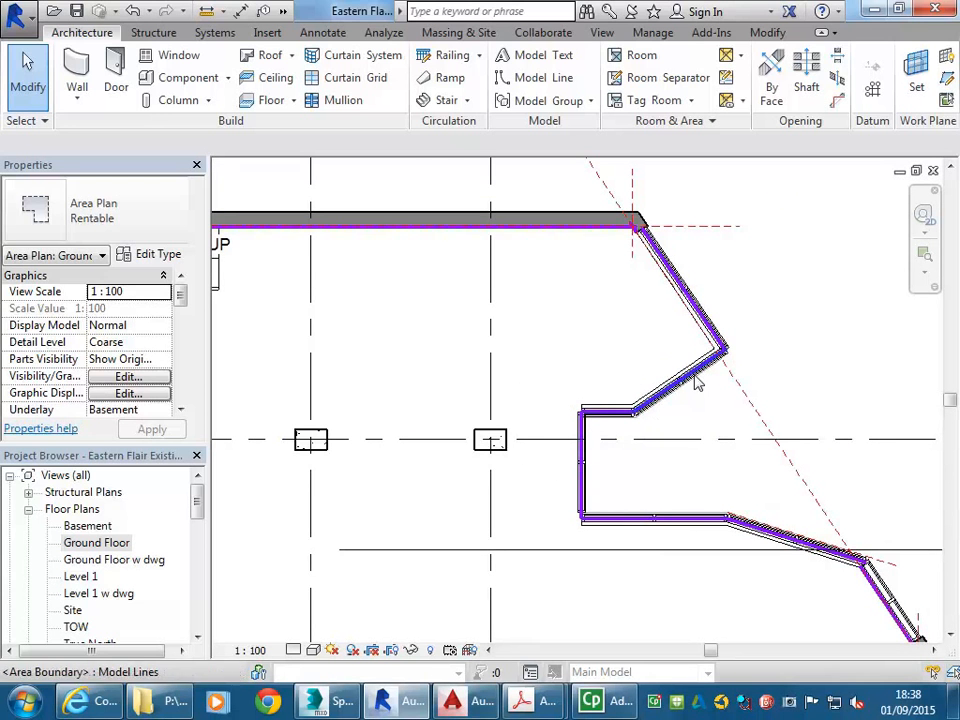
pyautogui.scroll(-2, 267, 257)
pyautogui.moveTo(267, 257); pyautogui.dragTo(565, 280, button='middle')
pyautogui.scroll(3, 386, 266)
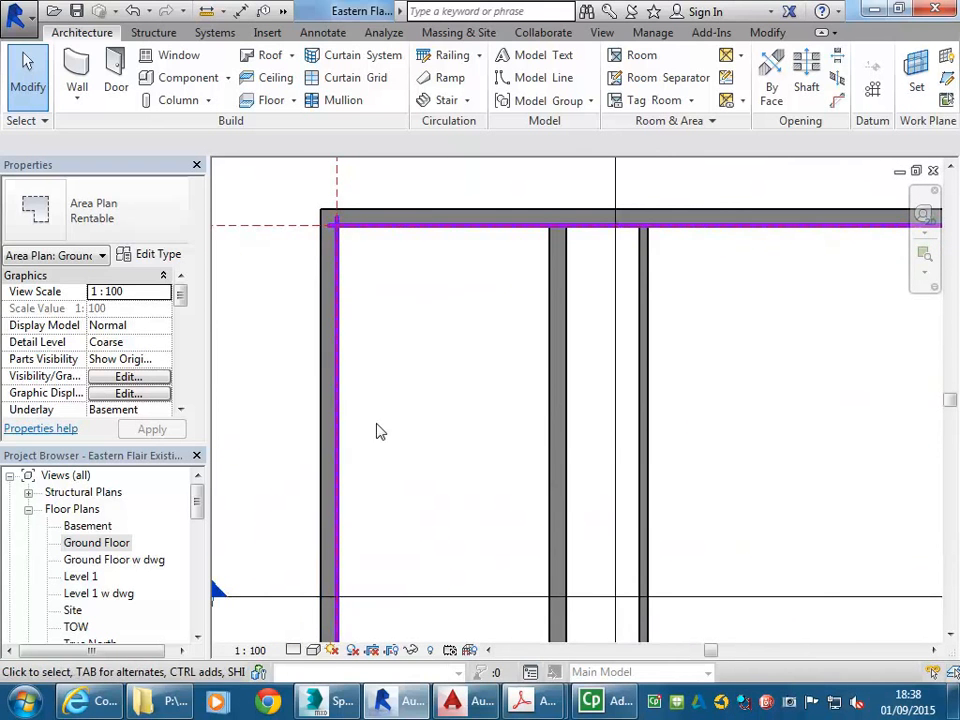
pyautogui.scroll(-3, 360, 406)
pyautogui.moveTo(356, 343); pyautogui.dragTo(322, 140, button='middle')
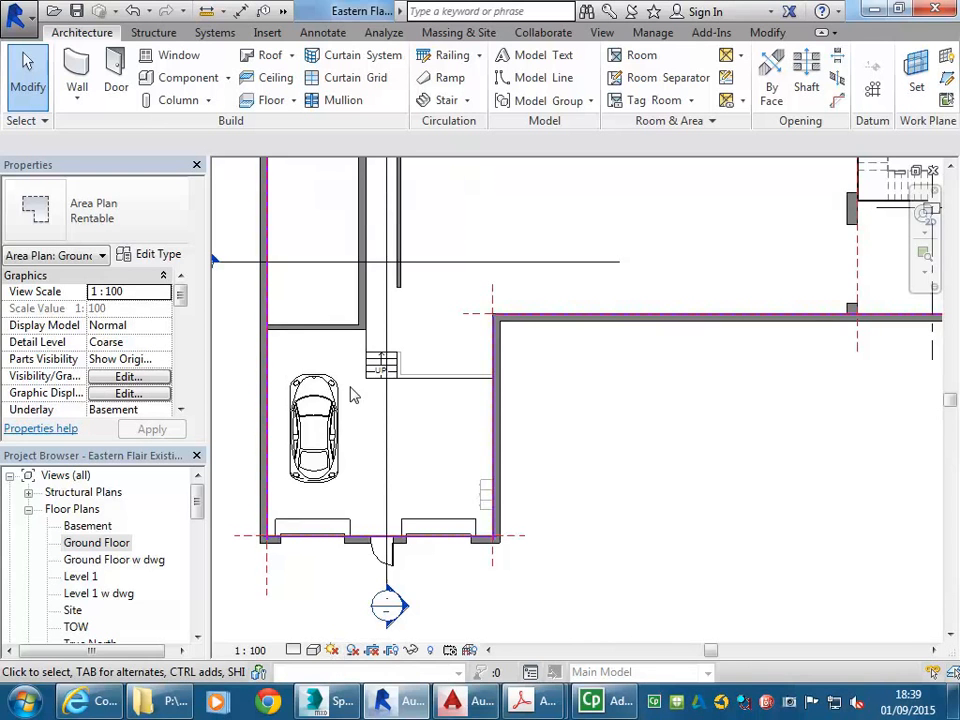
pyautogui.scroll(-1, 564, 405)
pyautogui.moveTo(564, 405); pyautogui.dragTo(498, 476, button='middle')
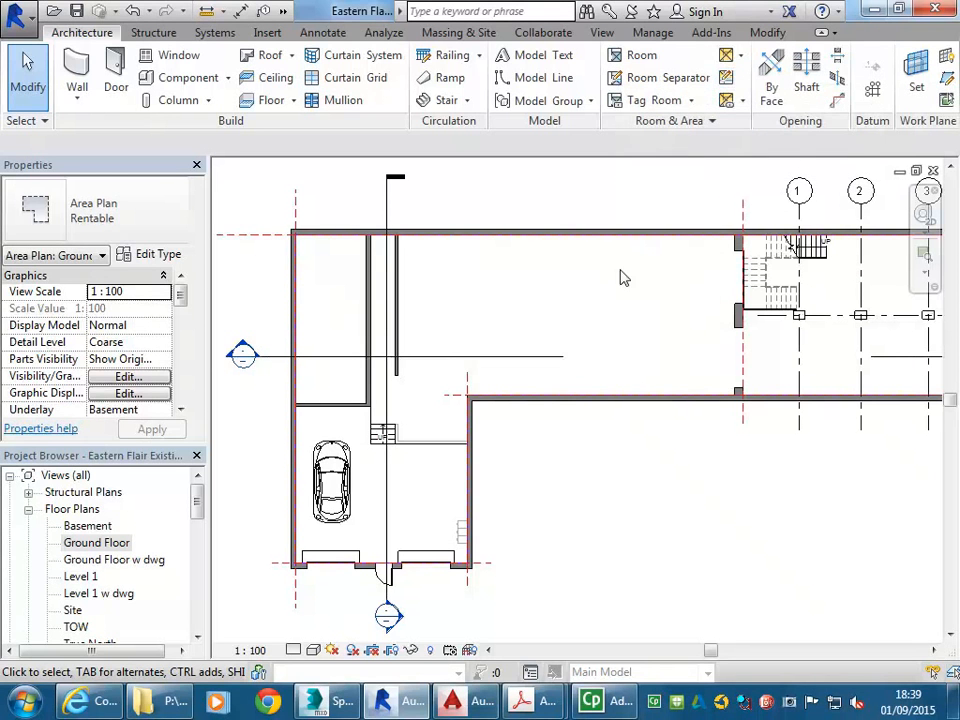
# Draw an area boundary line along the outer face of the narrow corner room's lower wall, from the external boundary to the room's corner
pyautogui.moveTo(630, 270); pyautogui.dragTo(602, 280, button='middle')
pyautogui.click(732, 57)
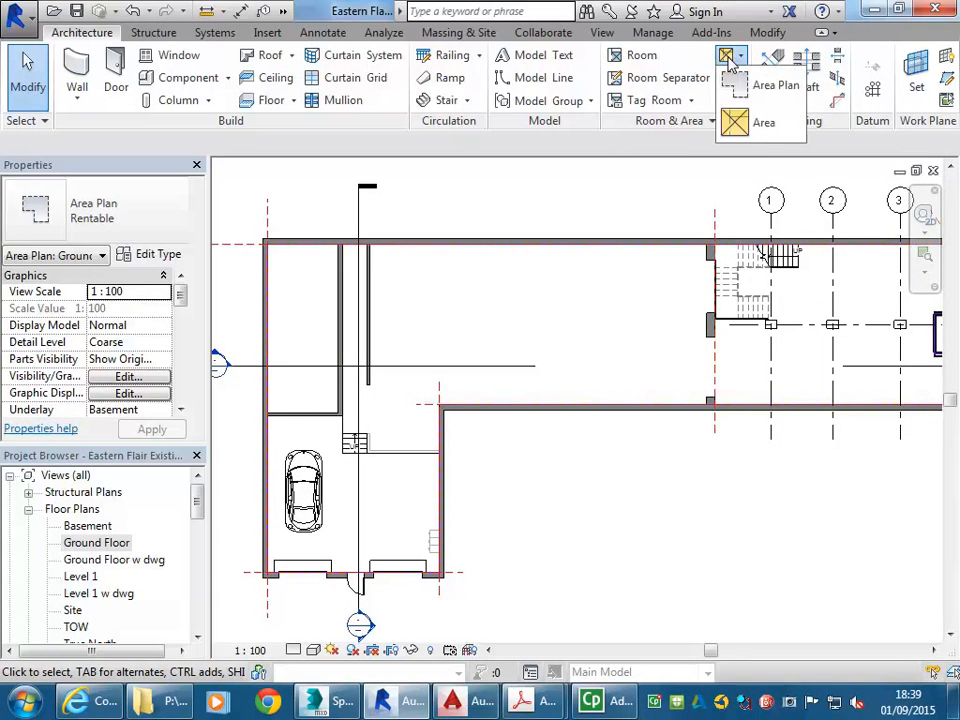
pyautogui.click(724, 85)
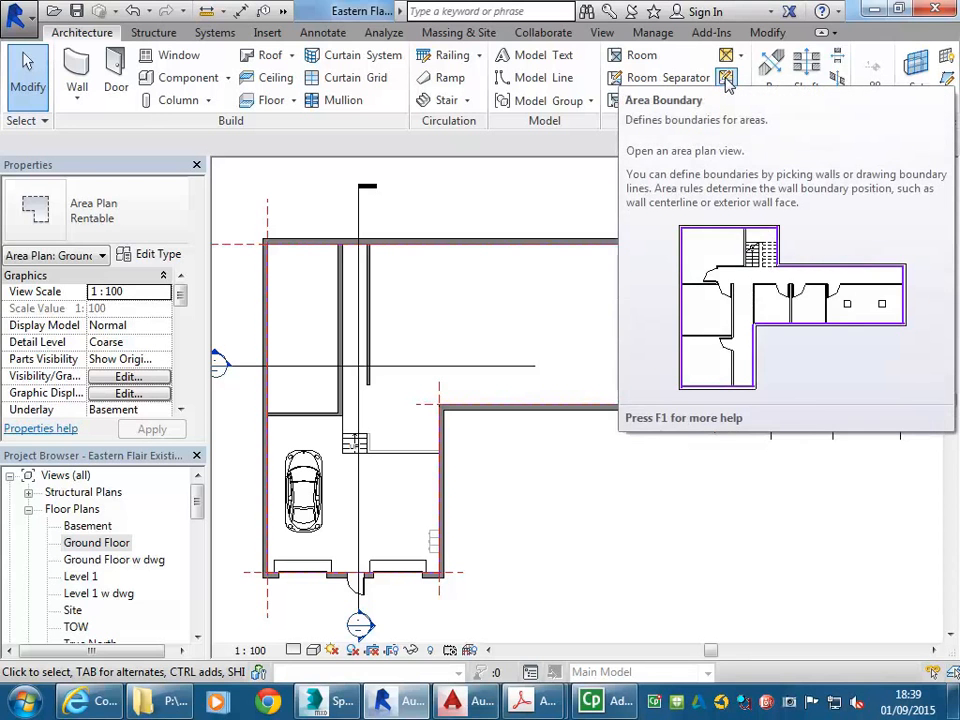
pyautogui.click(726, 80)
pyautogui.scroll(-1, 311, 363)
pyautogui.scroll(3, 385, 366)
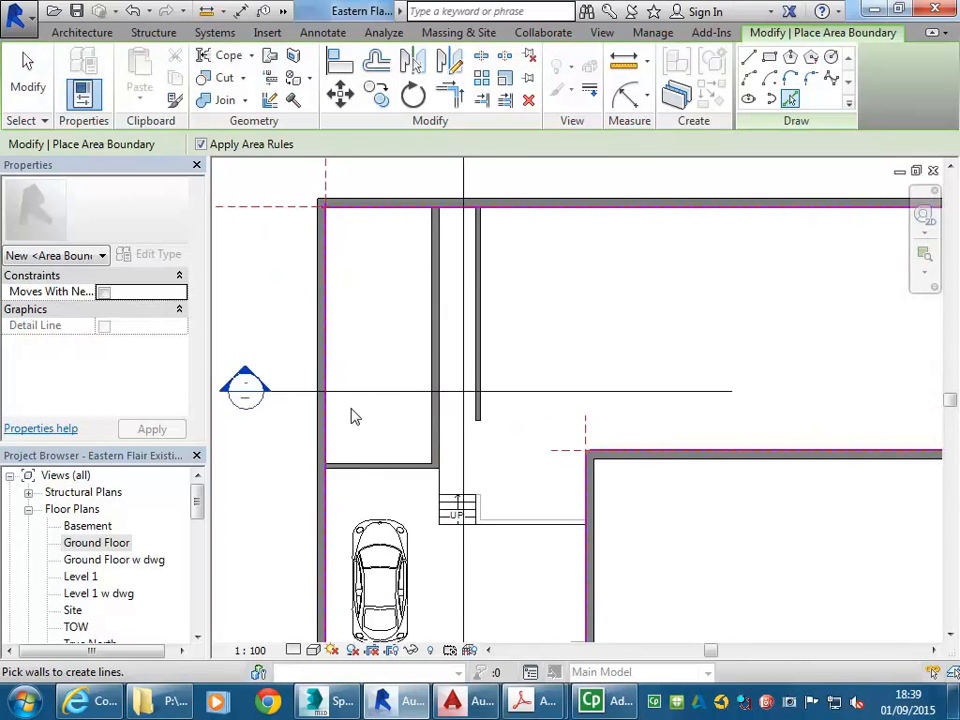
pyautogui.scroll(2, 385, 345)
pyautogui.press('l')
pyautogui.press('i')
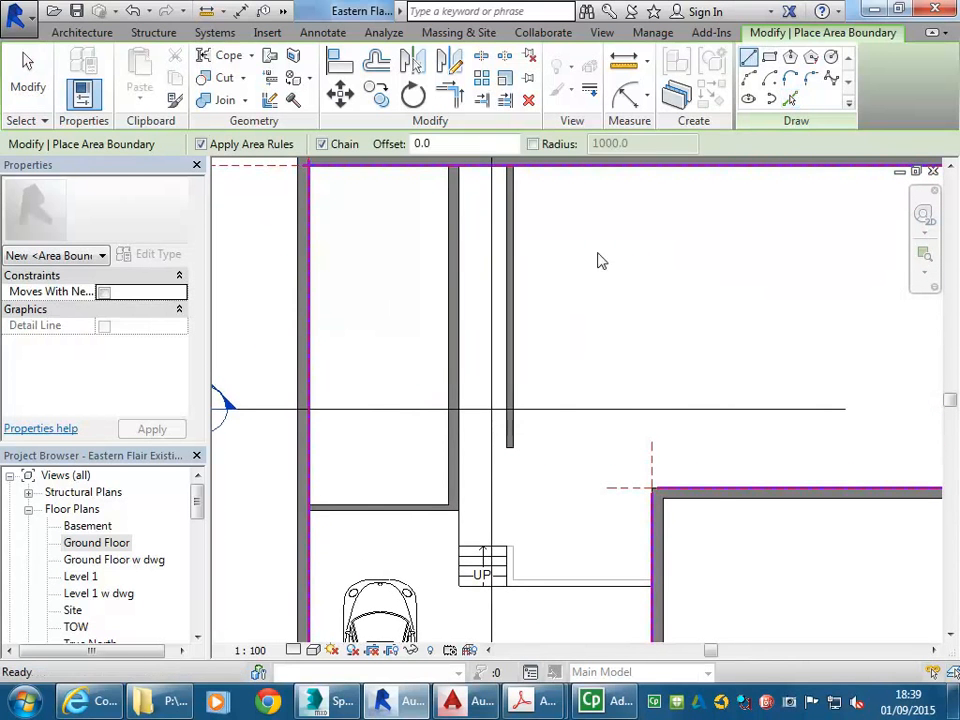
pyautogui.scroll(3, 313, 513)
pyautogui.click(298, 500)
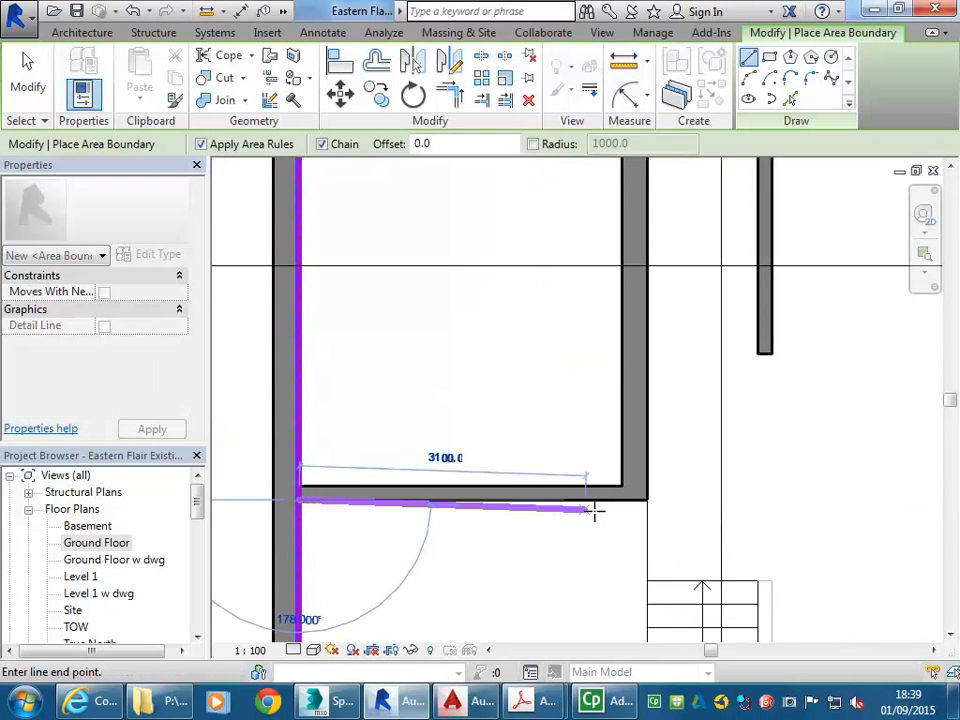
pyautogui.click(643, 499)
# Continue the area boundary from that corner along the room's long inner wall up to the upper external boundary, and finish the line
pyautogui.scroll(-3, 645, 392)
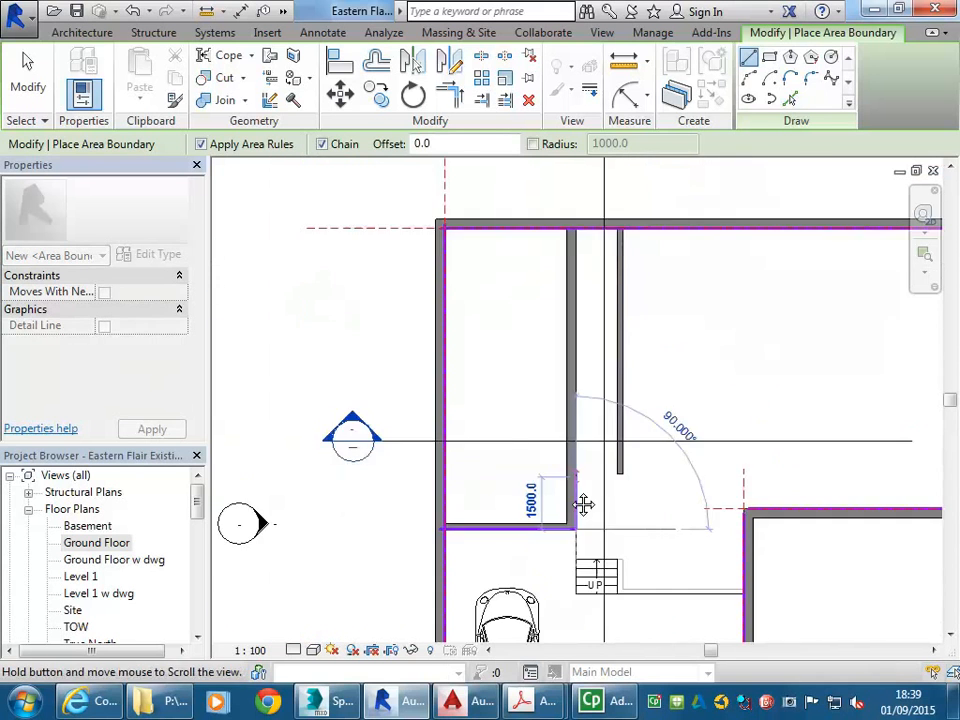
pyautogui.moveTo(641, 358); pyautogui.dragTo(641, 416, button='middle')
pyautogui.click(570, 286)
pyautogui.rightClick(495, 215)
pyautogui.click(506, 228)
pyautogui.scroll(3, 577, 283)
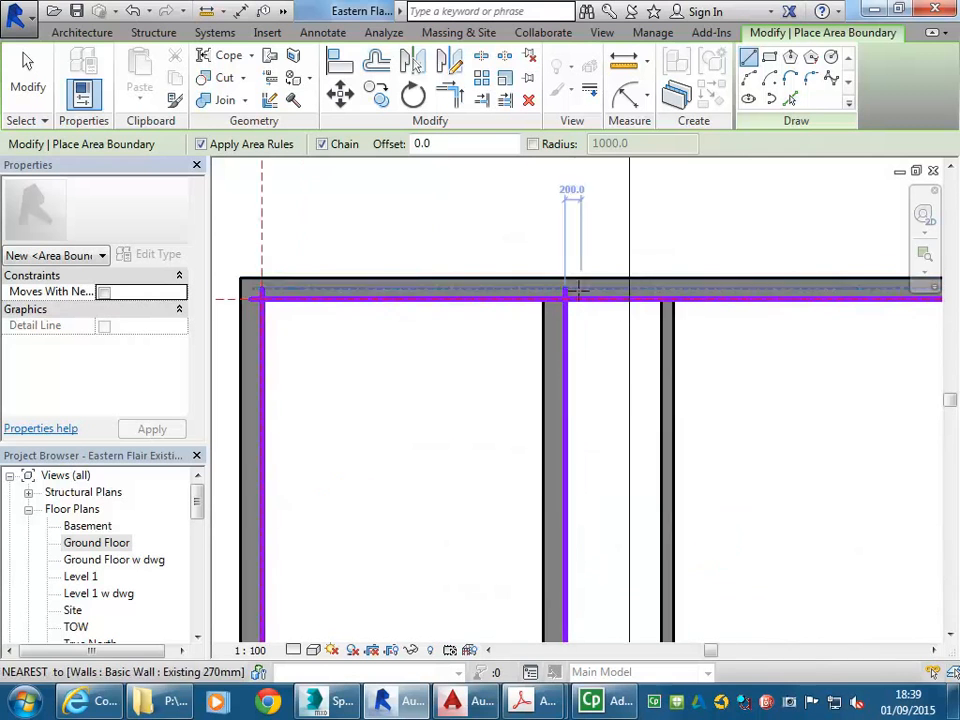
pyautogui.scroll(3, 577, 283)
pyautogui.scroll(3, 530, 376)
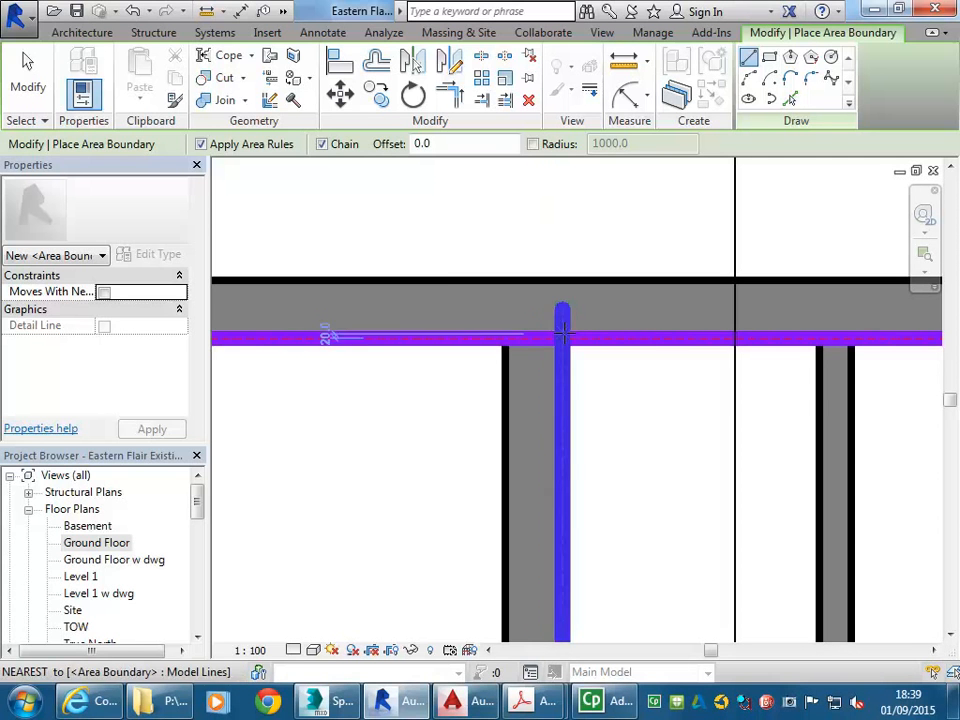
pyautogui.scroll(-5, 563, 300)
pyautogui.scroll(-4, 527, 317)
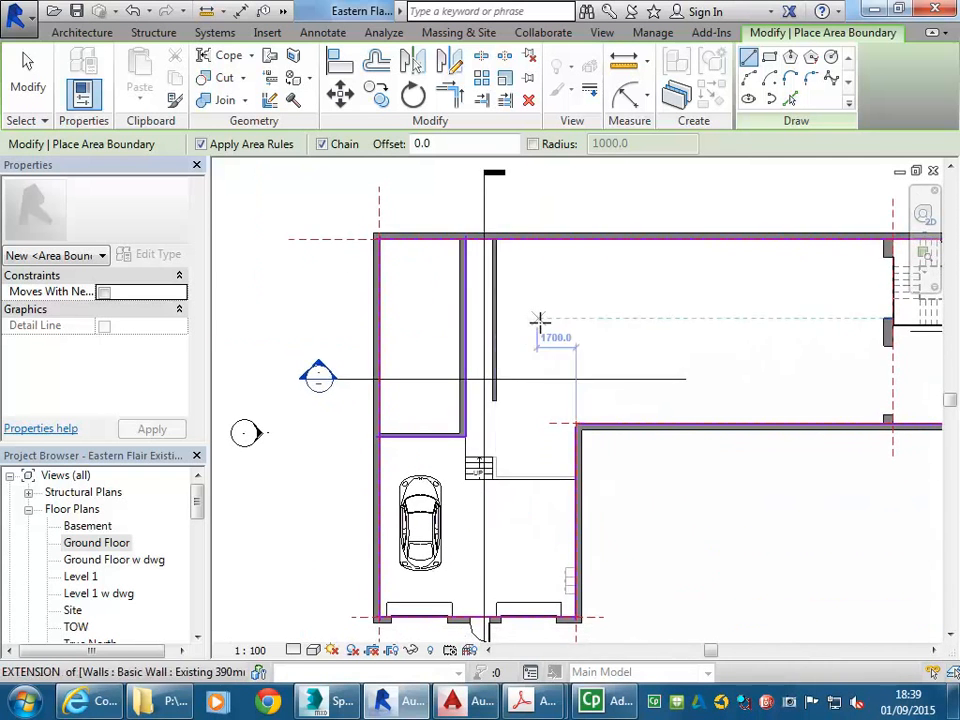
pyautogui.press('Escape')
pyautogui.press('Escape')
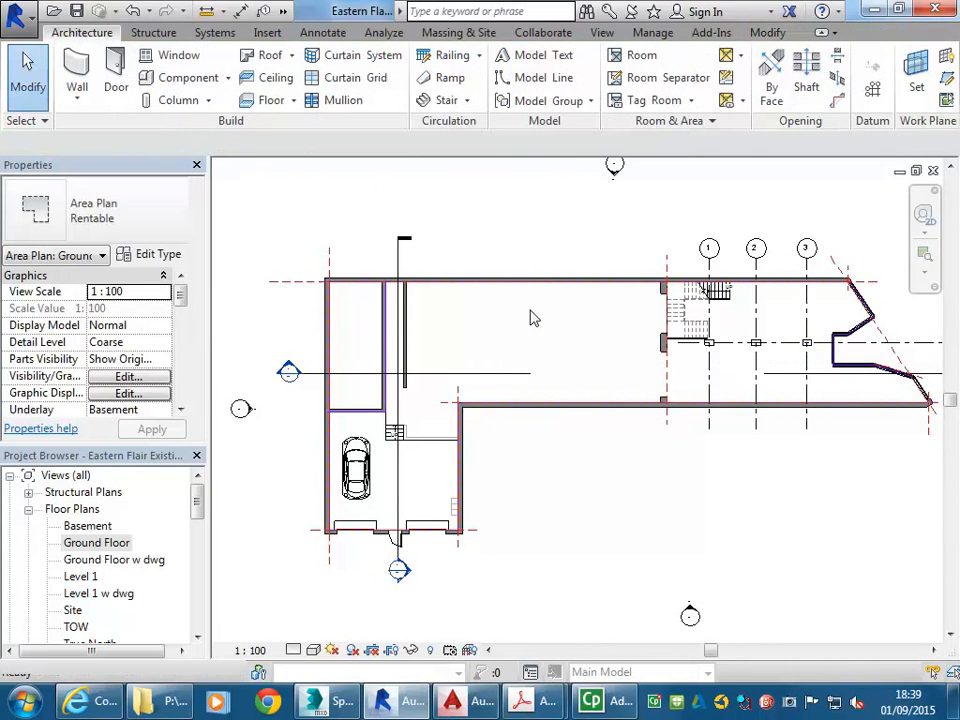
# Place tagged areas in the large main space and in the narrow corner room
pyautogui.moveTo(546, 262); pyautogui.dragTo(542, 261, button='middle')
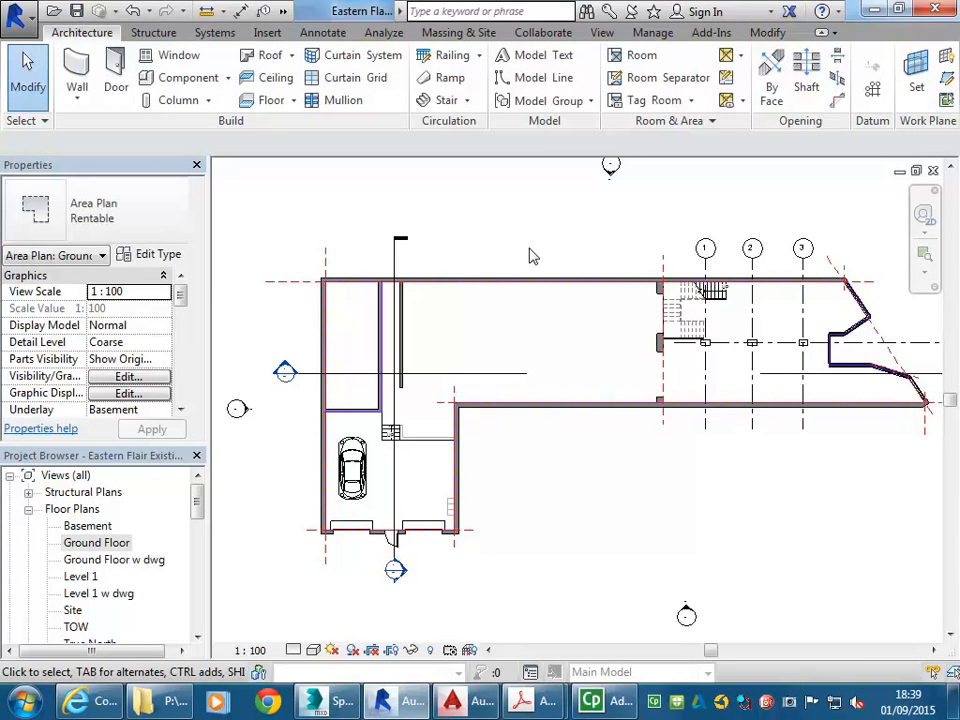
pyautogui.click(729, 56)
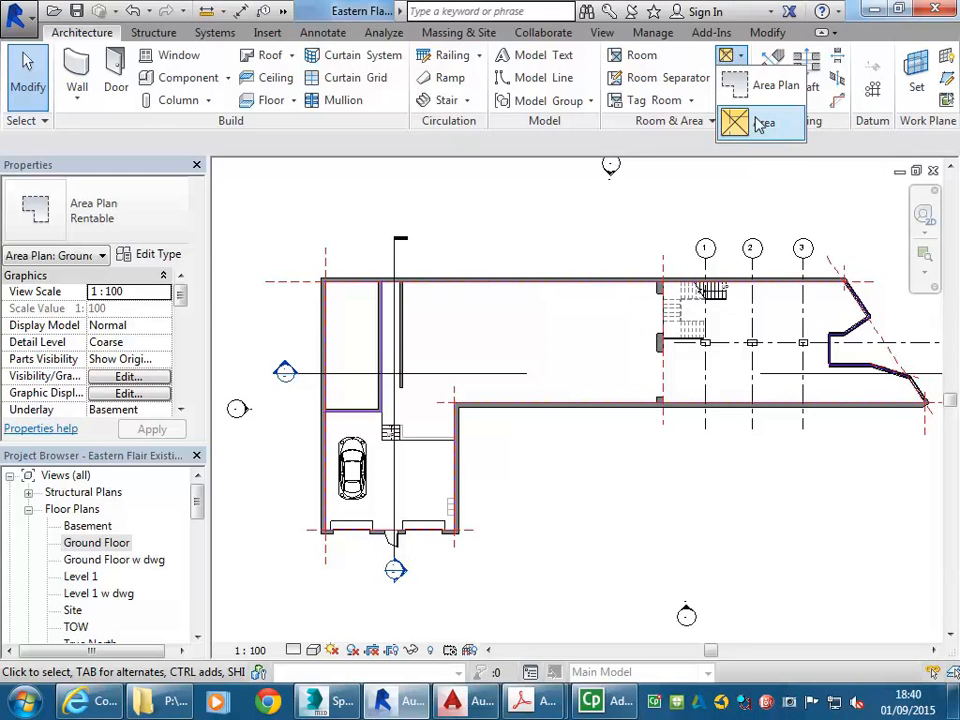
pyautogui.click(745, 125)
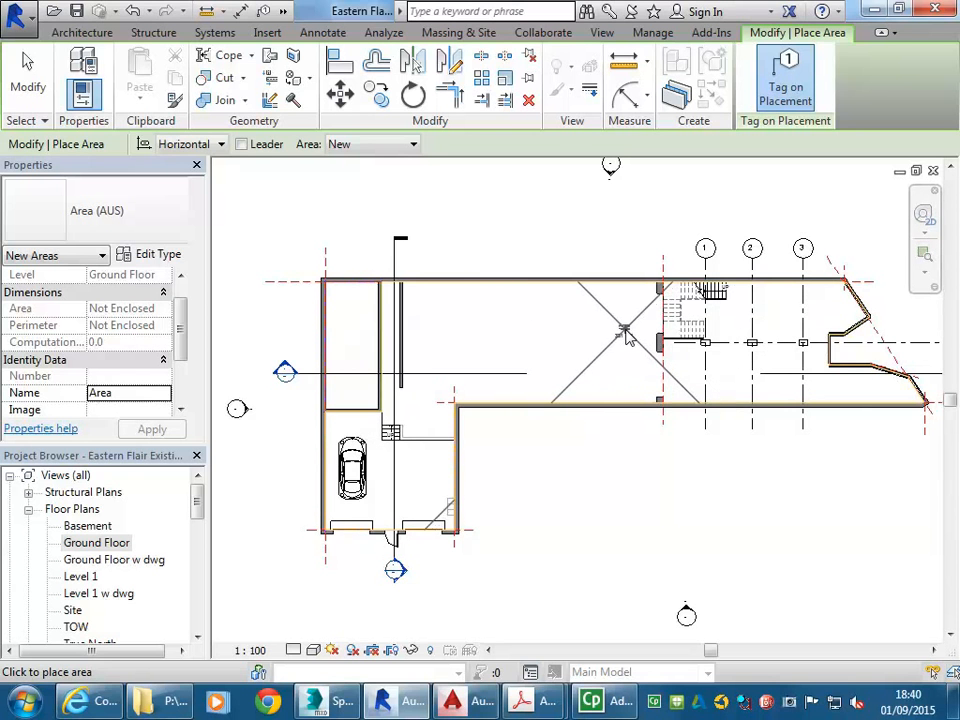
pyautogui.click(626, 341)
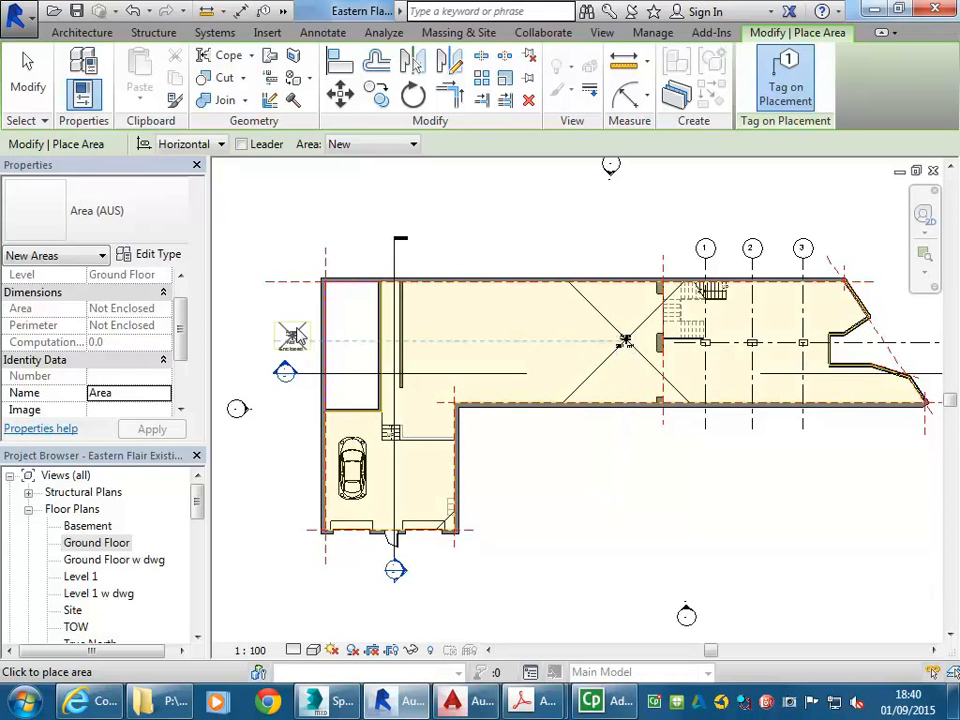
pyautogui.click(352, 341)
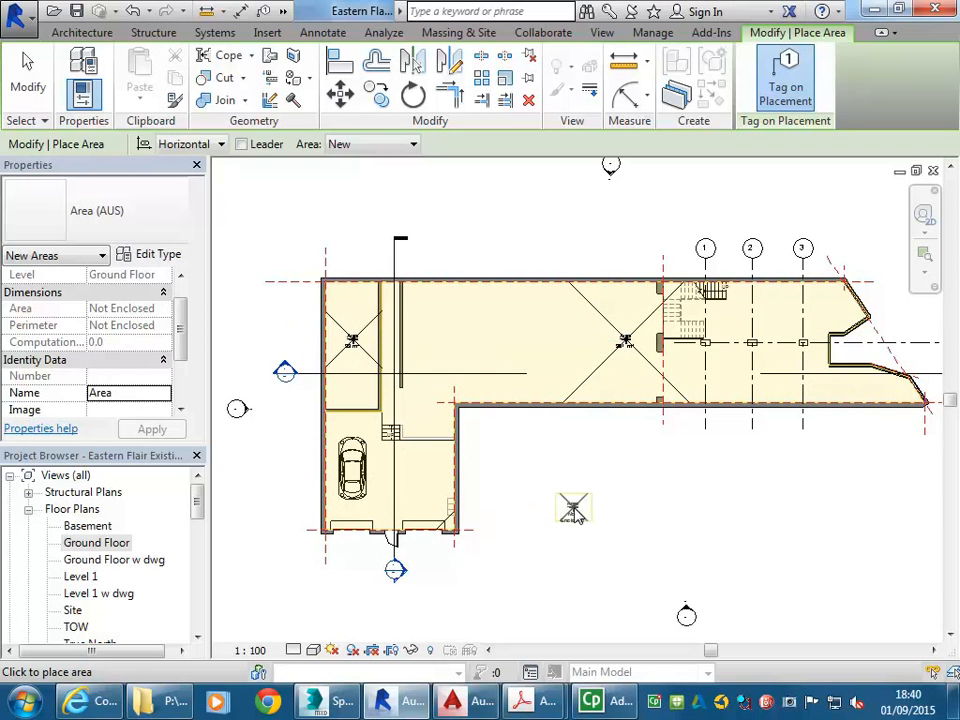
pyautogui.scroll(5, 629, 352)
pyautogui.press('Escape')
pyautogui.press('Escape')
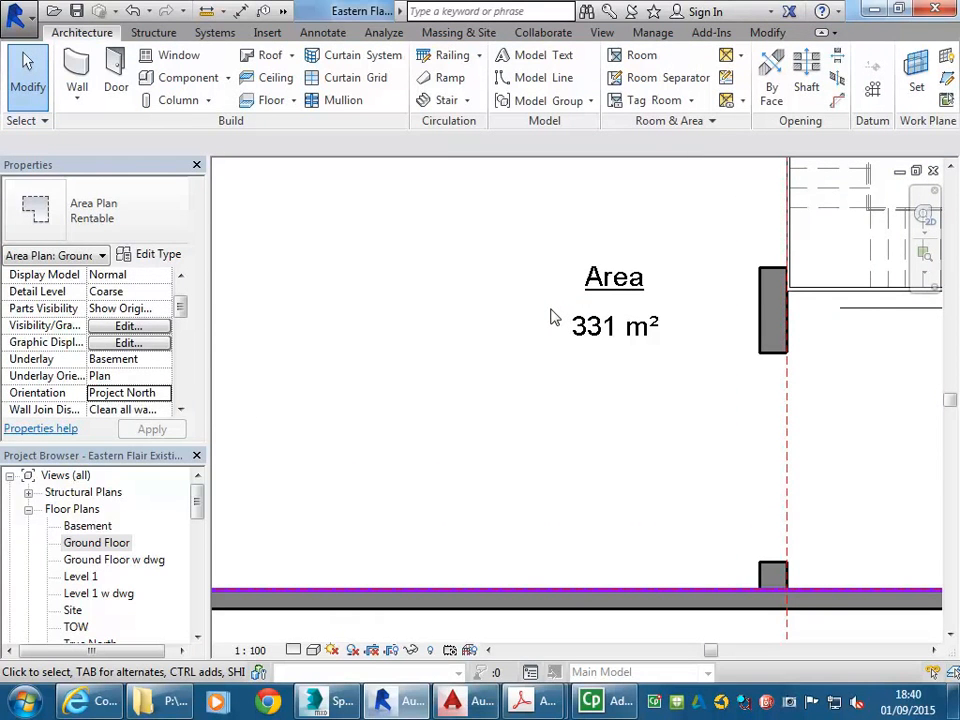
# Examine the narrow room's area tag and boundary, and the open transition between the main space and the garage around the steps
pyautogui.scroll(-4, 552, 317)
pyautogui.moveTo(553, 317); pyautogui.dragTo(708, 305, button='middle')
pyautogui.moveTo(648, 346); pyautogui.dragTo(708, 352, button='middle')
pyautogui.scroll(2, 435, 364)
pyautogui.scroll(2, 498, 513)
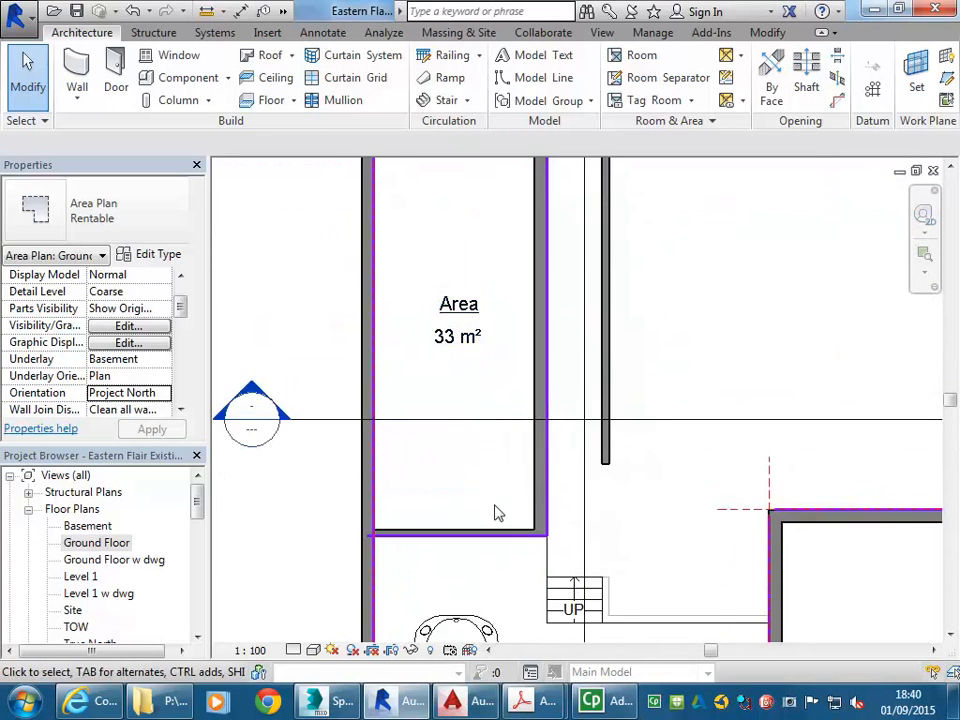
pyautogui.scroll(-2, 480, 512)
pyautogui.moveTo(490, 525); pyautogui.dragTo(440, 373, button='middle')
pyautogui.moveTo(497, 458); pyautogui.dragTo(403, 497, button='middle')
pyautogui.scroll(2, 460, 457)
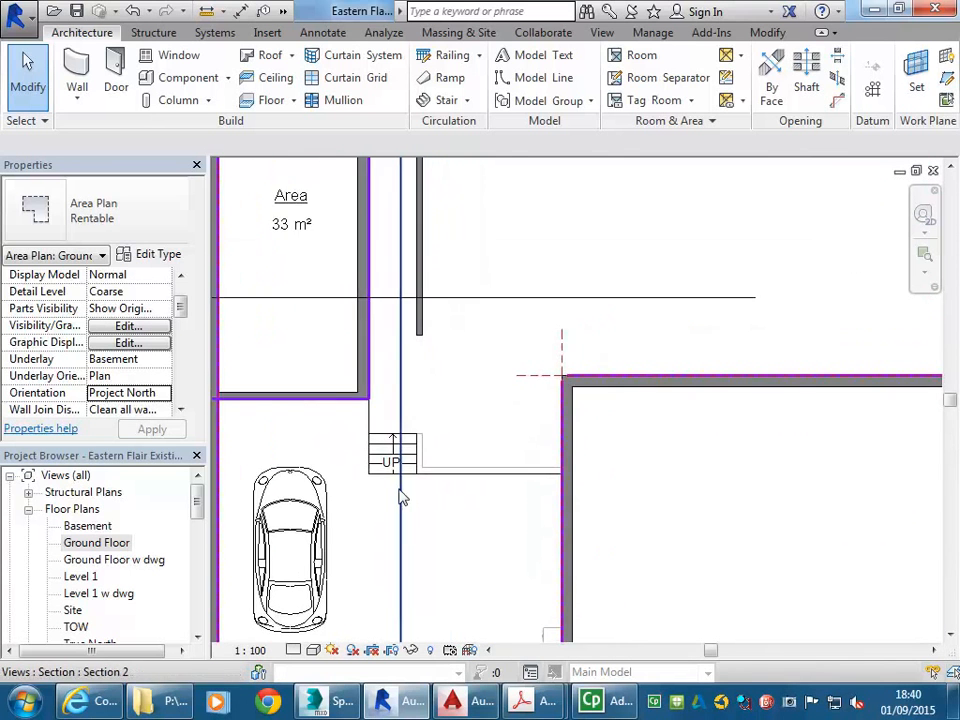
pyautogui.scroll(2, 370, 430)
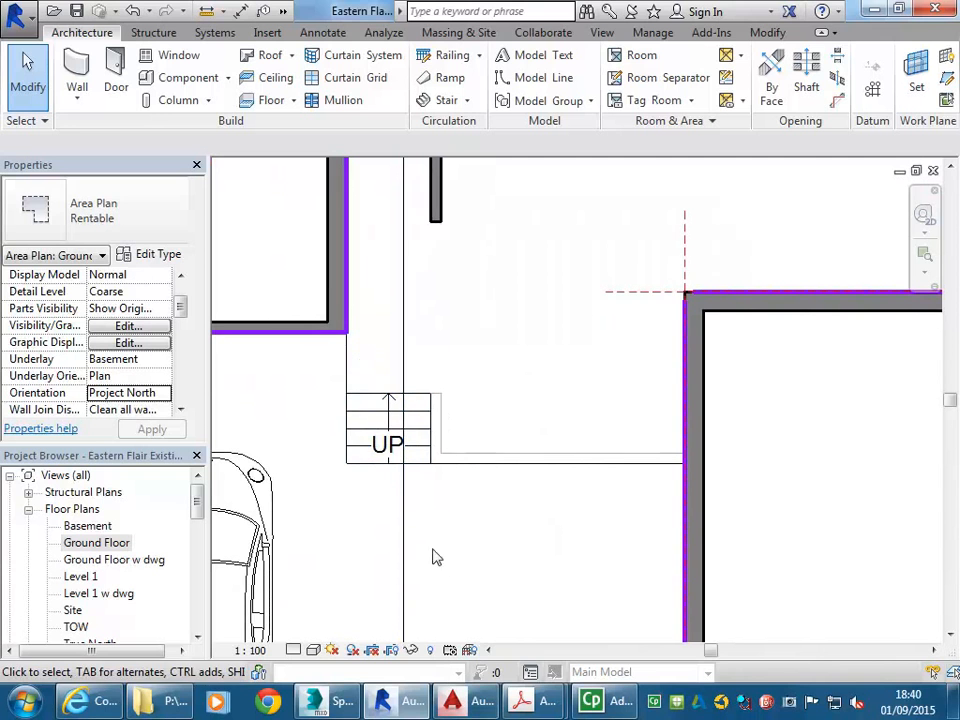
# Draw chained area boundary lines from the garage's external wall along the raised floor edge, up the side of the steps and across their top
pyautogui.click(726, 80)
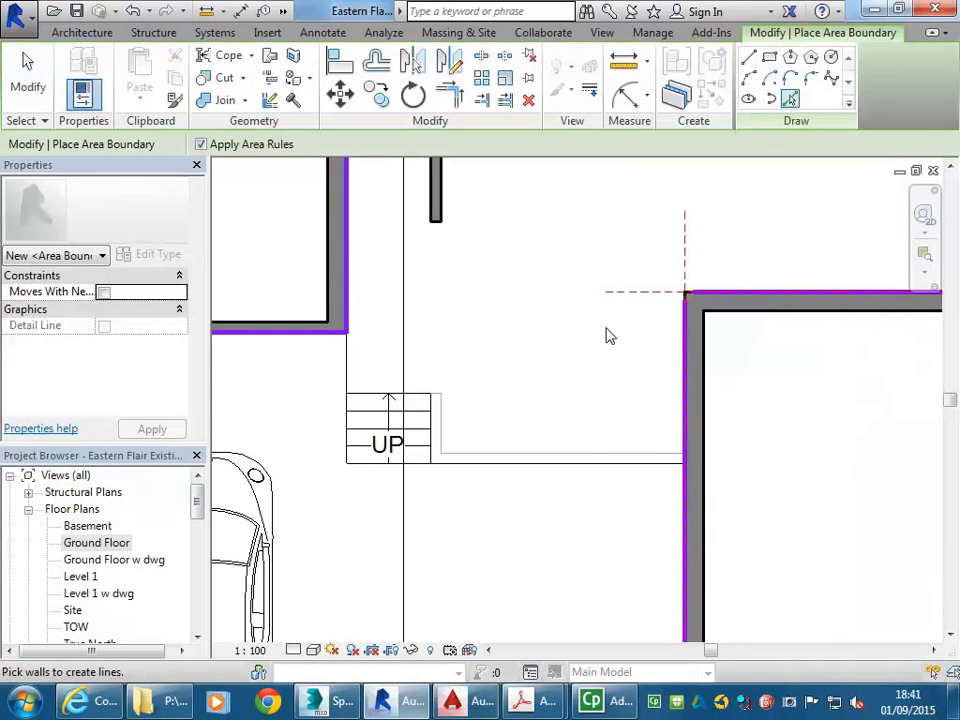
pyautogui.click(749, 57)
pyautogui.click(685, 463)
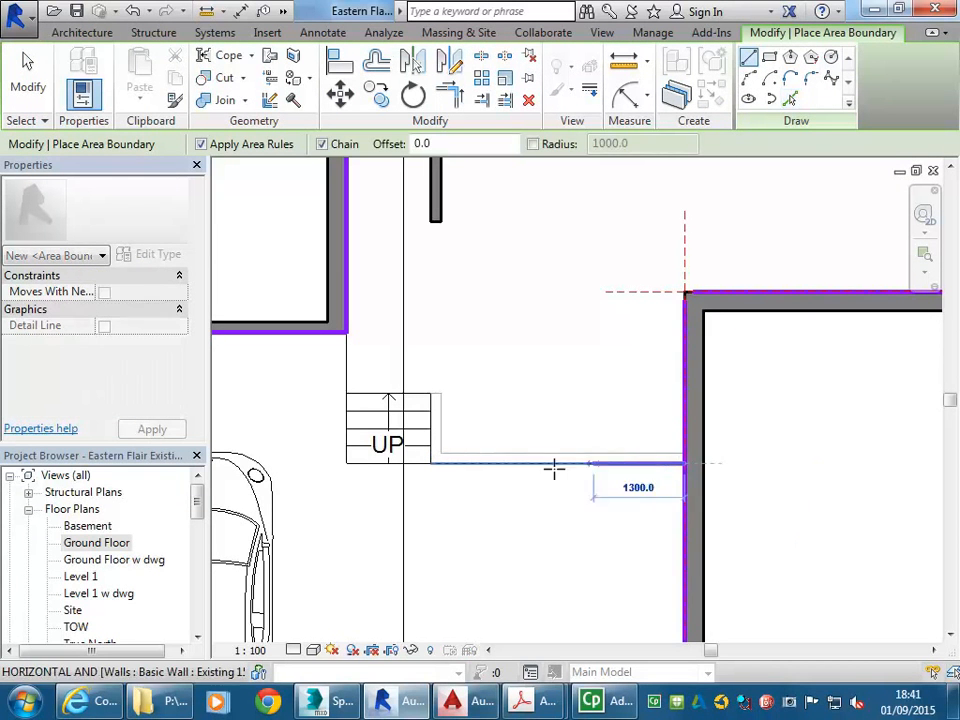
pyautogui.click(430, 463)
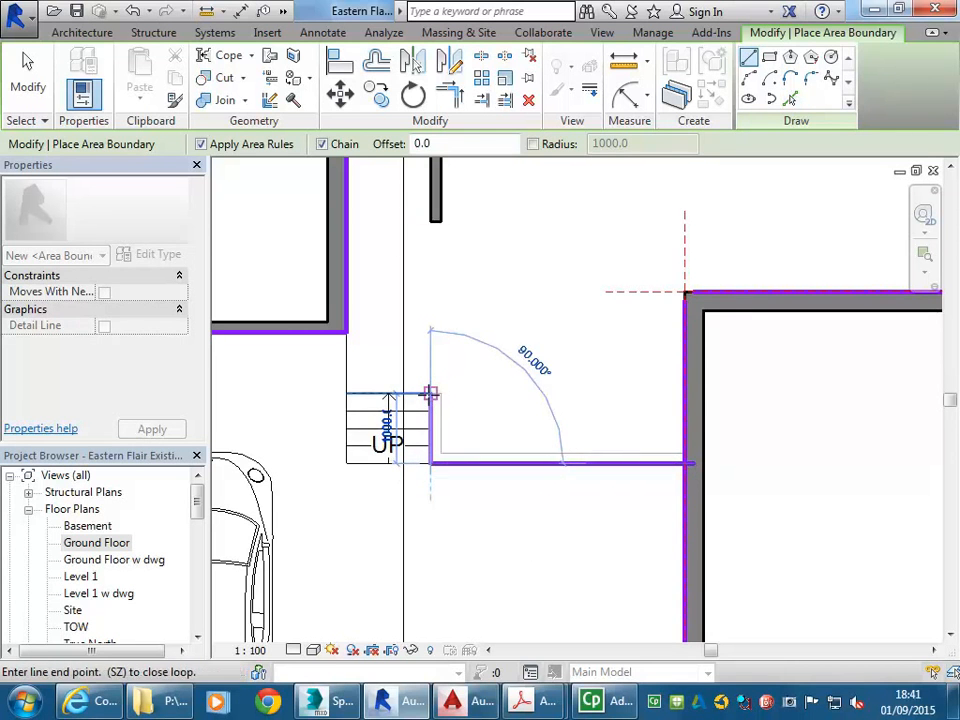
pyautogui.click(430, 393)
pyautogui.click(345, 393)
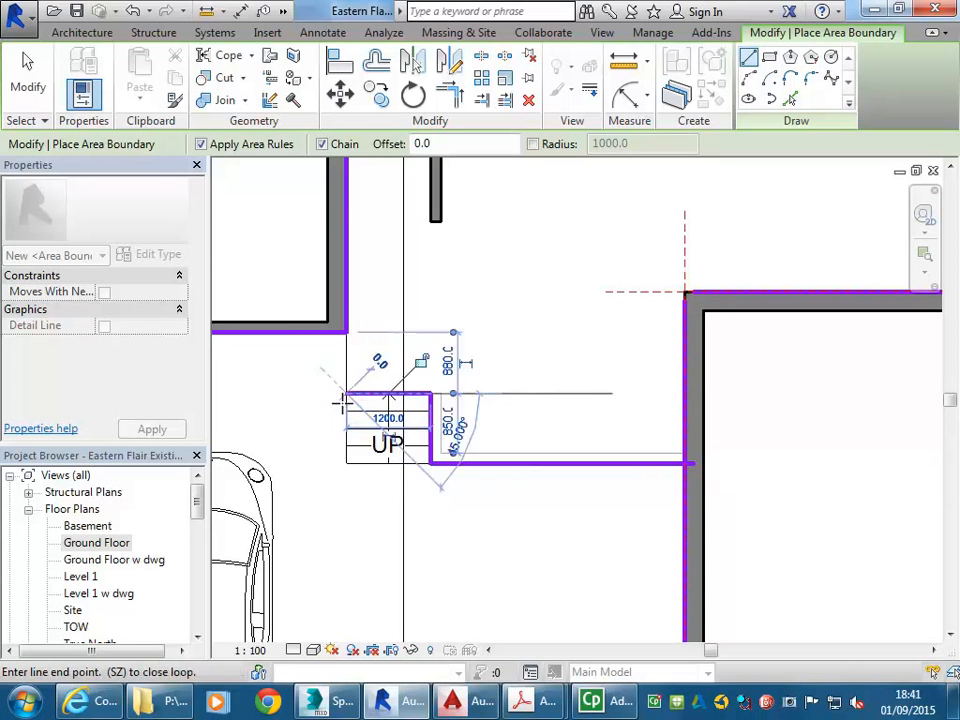
# Extend the narrow room's long boundary line to meet the line across the steps in a corner, using Trim/Extend to Corner
pyautogui.click(451, 96)
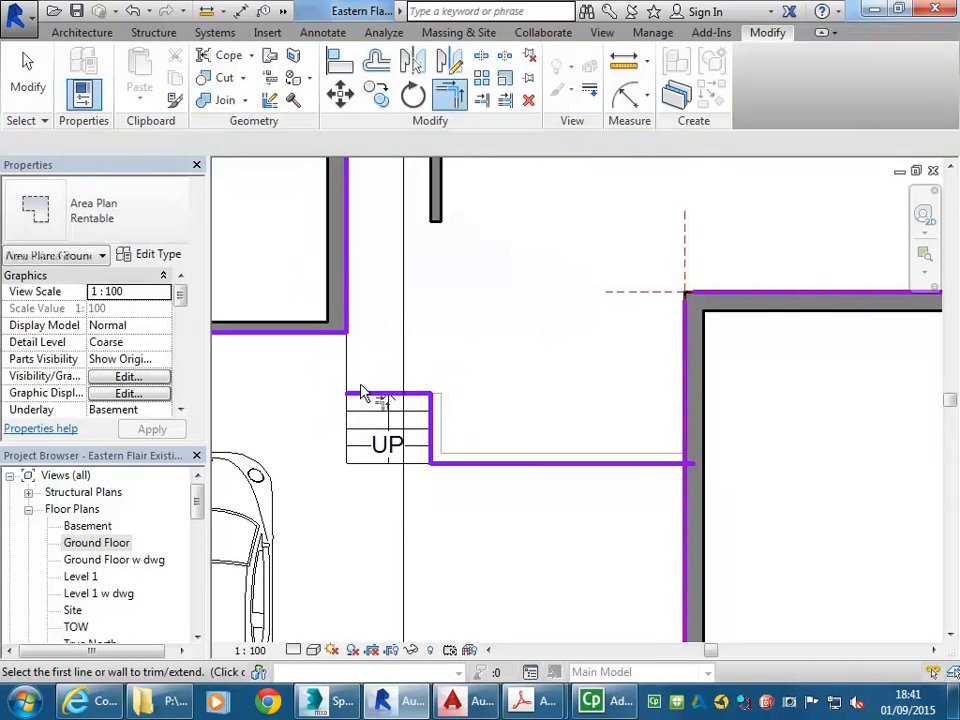
pyautogui.scroll(-4, 467, 388)
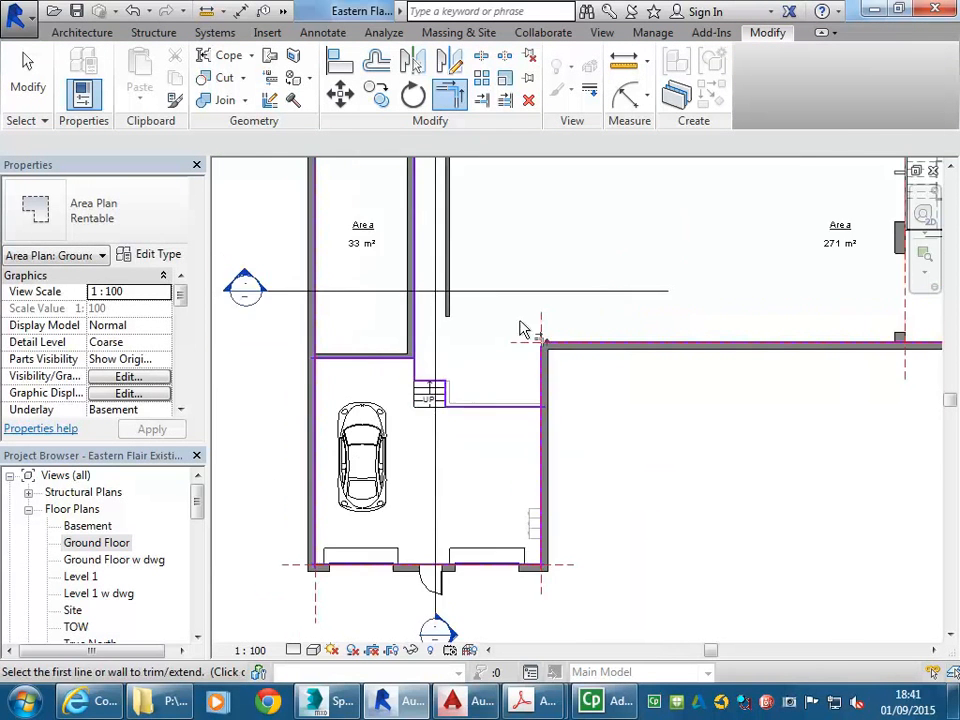
pyautogui.press('Escape')
pyautogui.scroll(-1, 530, 505)
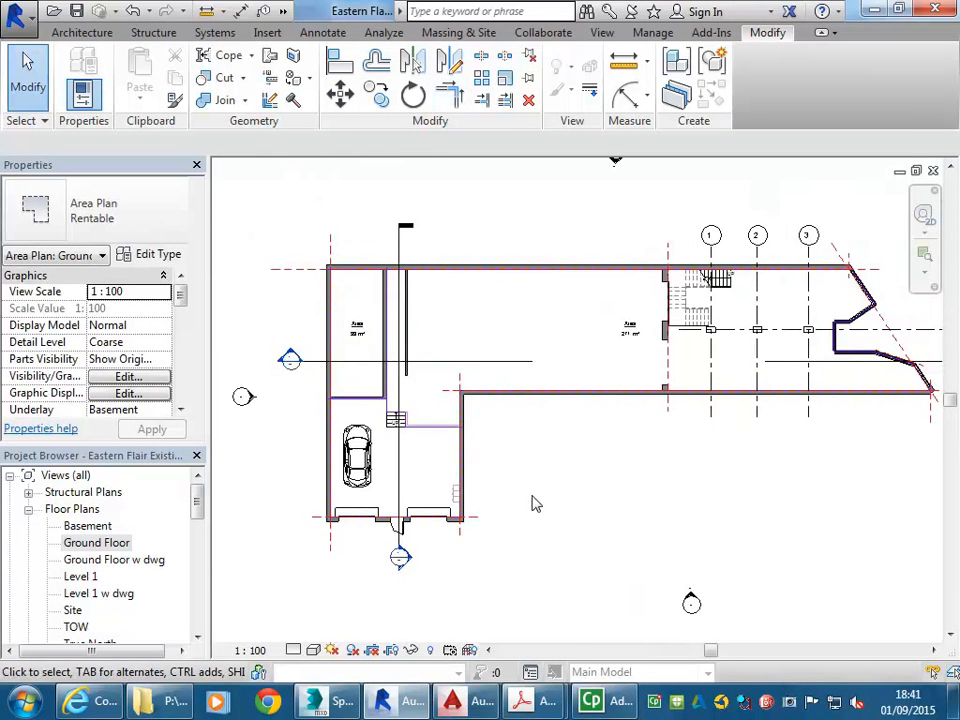
# Select the main space's area tag and its area to check the extent and dimensions of the area
pyautogui.scroll(2, 530, 510)
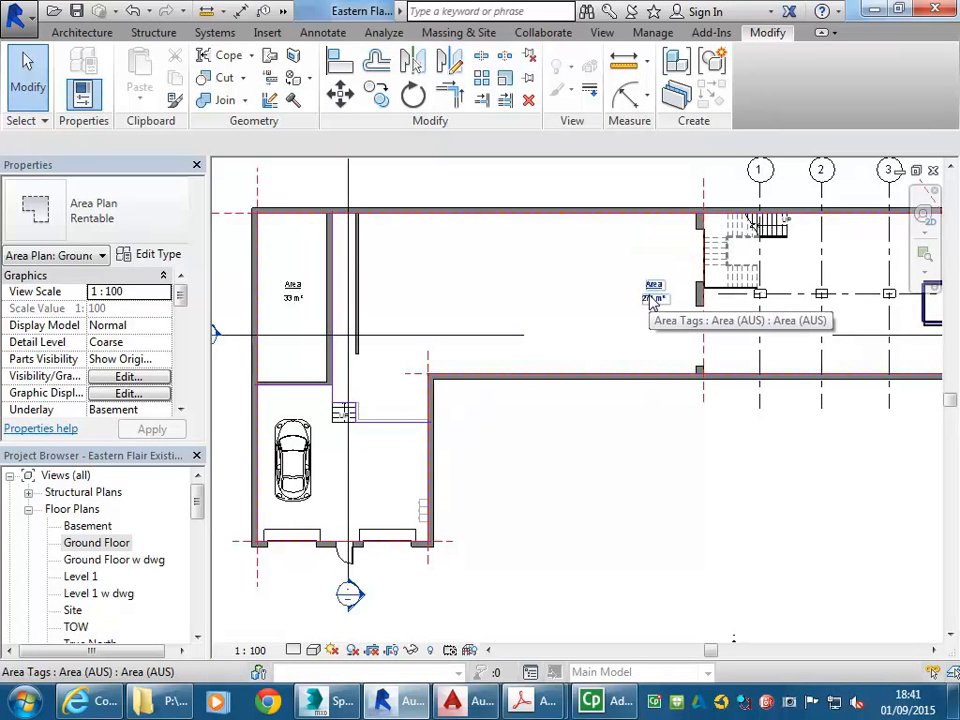
pyautogui.click(652, 300)
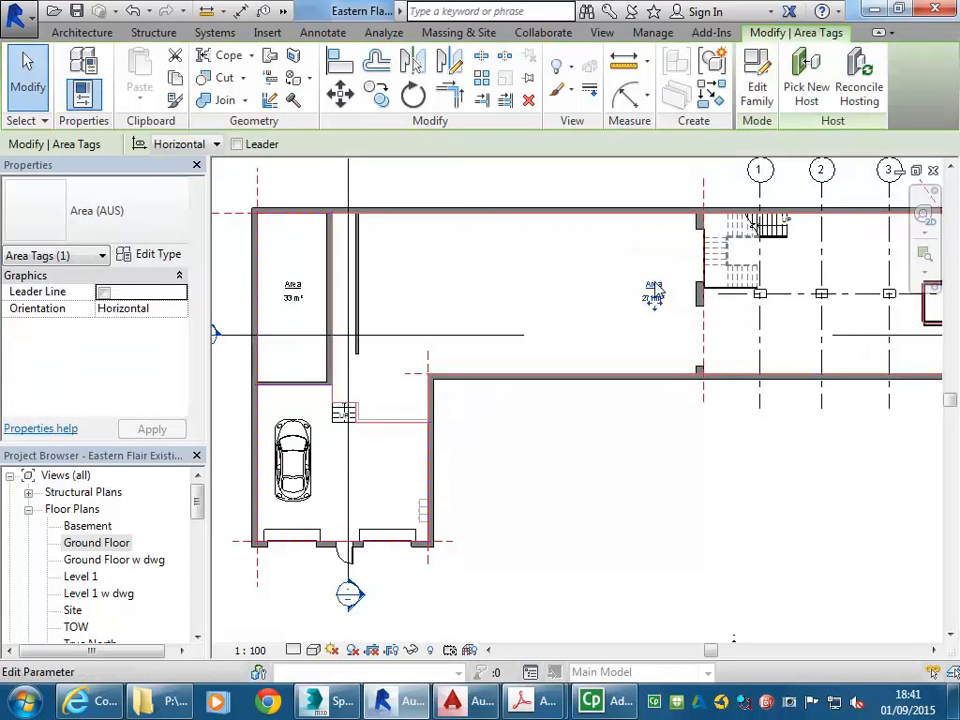
pyautogui.click(634, 454)
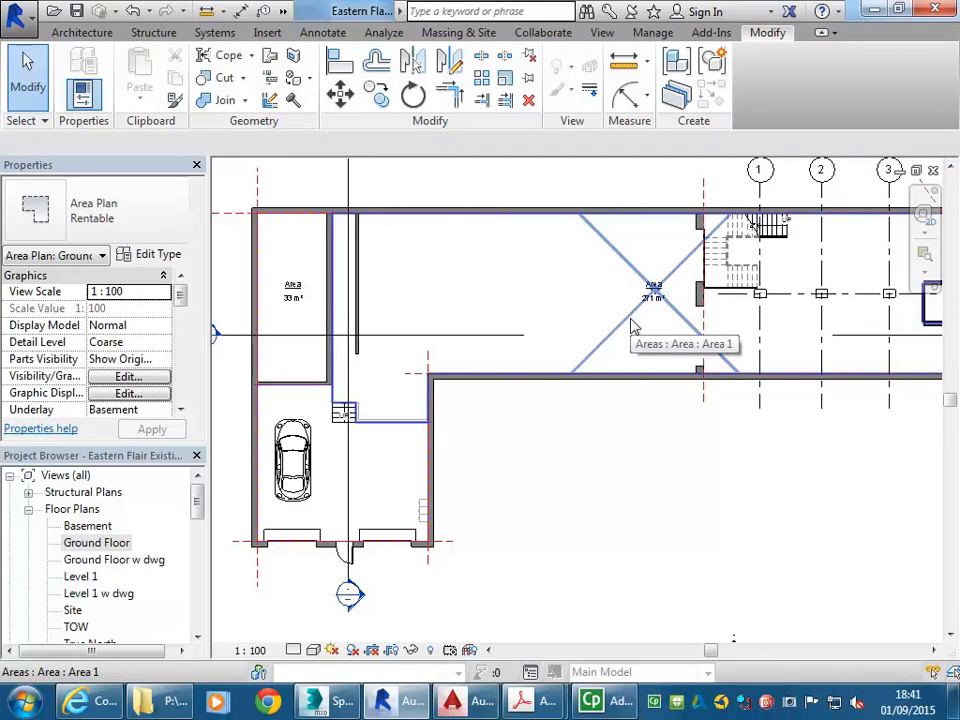
pyautogui.click(632, 325)
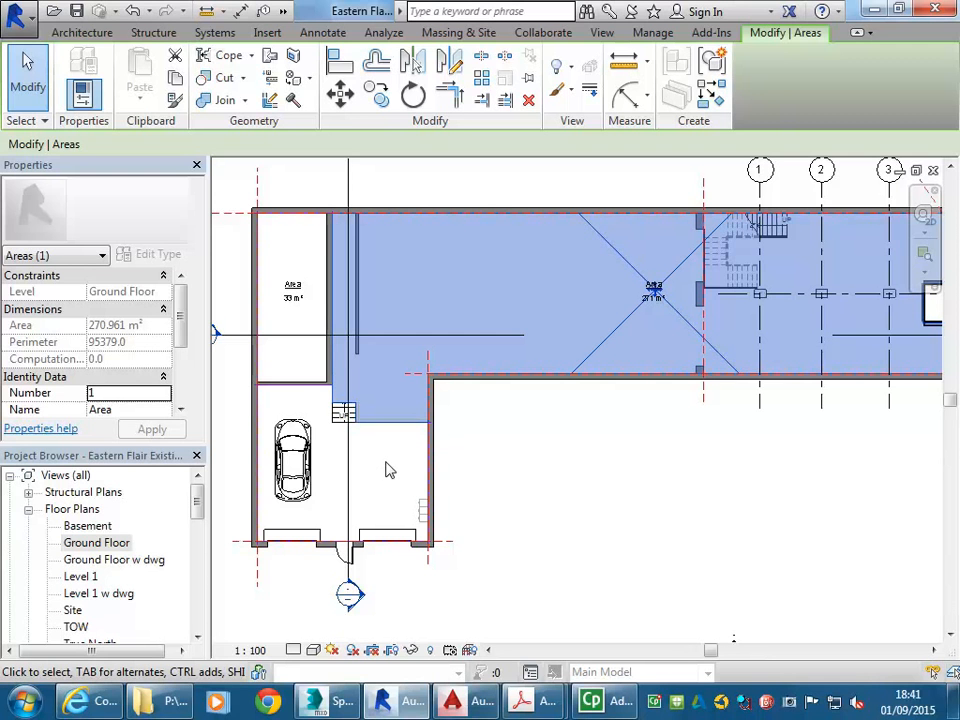
pyautogui.press('Escape')
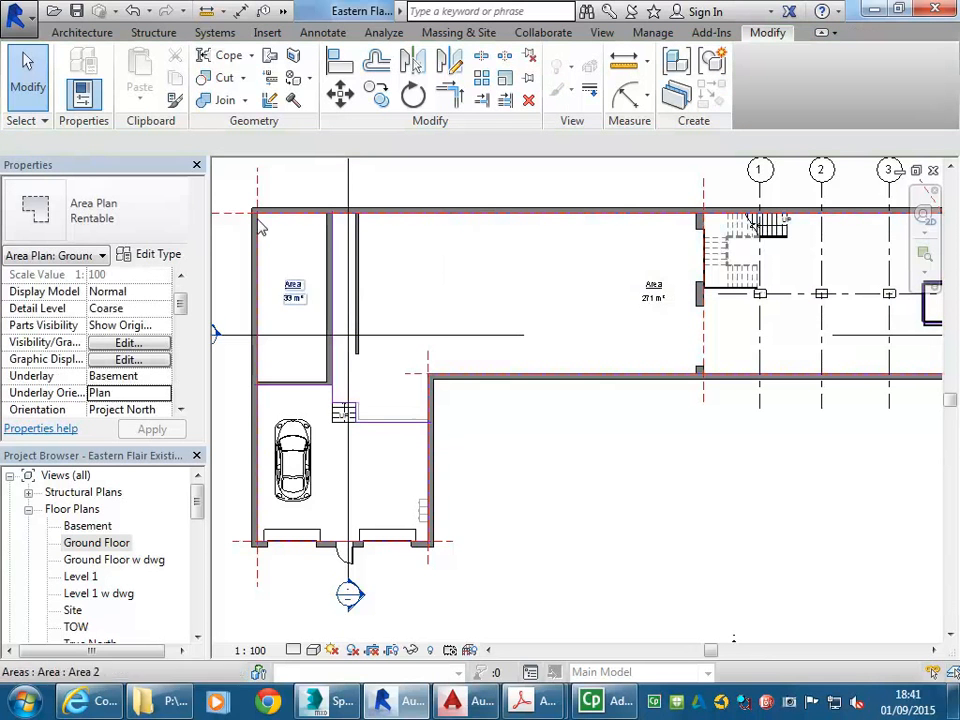
# Place a tagged area in the garage
pyautogui.click(82, 32)
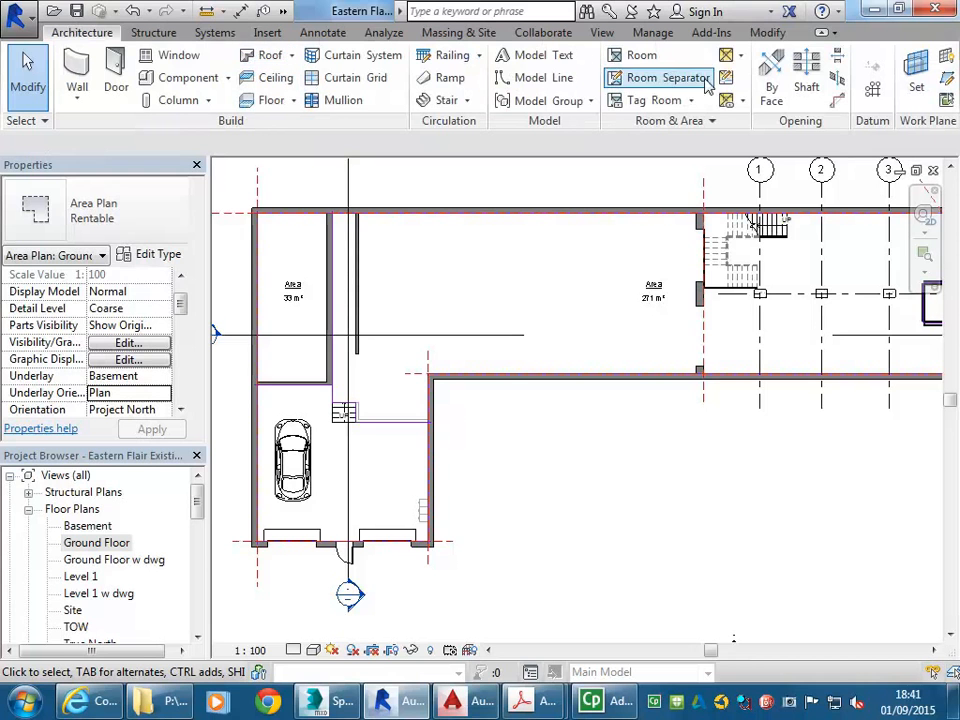
pyautogui.click(727, 58)
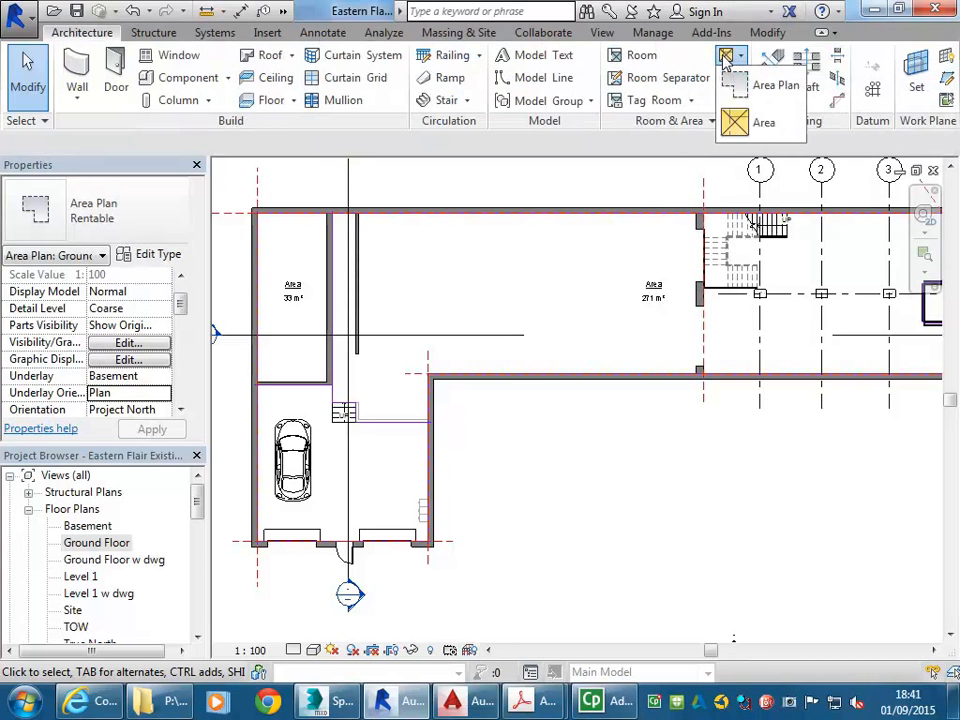
pyautogui.click(745, 125)
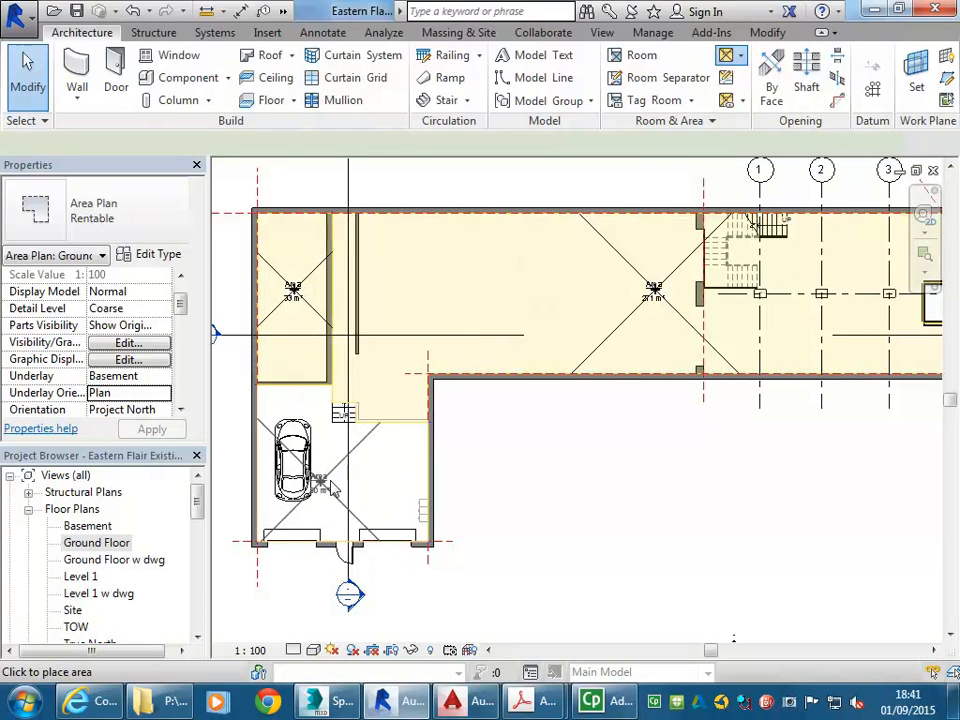
pyautogui.click(338, 484)
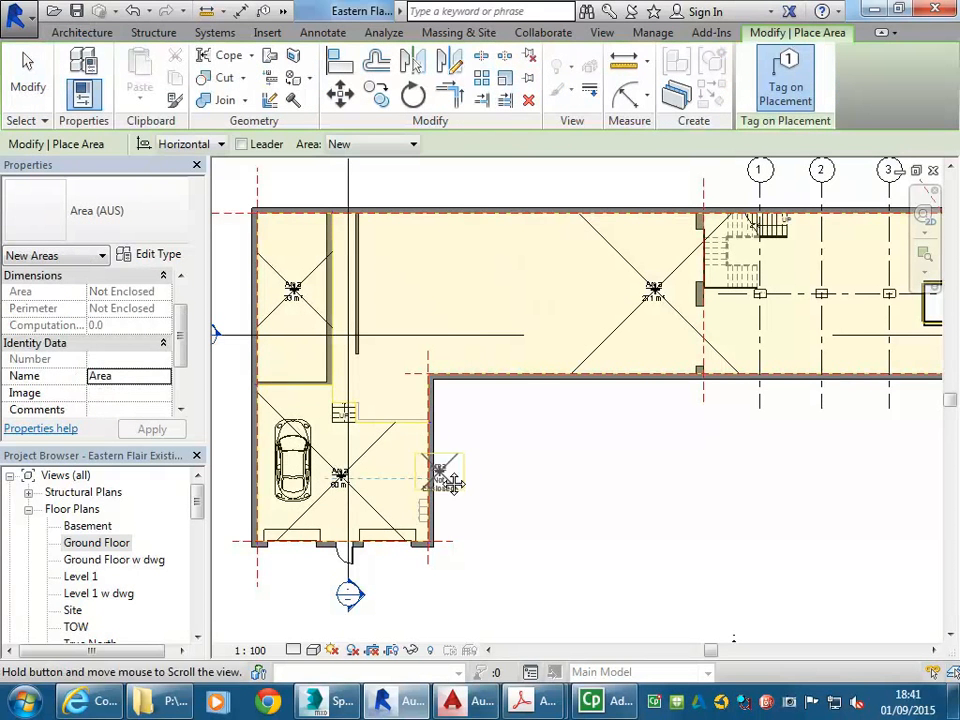
# Rename the main space's area as Retail through its area tag
pyautogui.press('Escape')
pyautogui.press('Escape')
pyautogui.scroll(5, 656, 294)
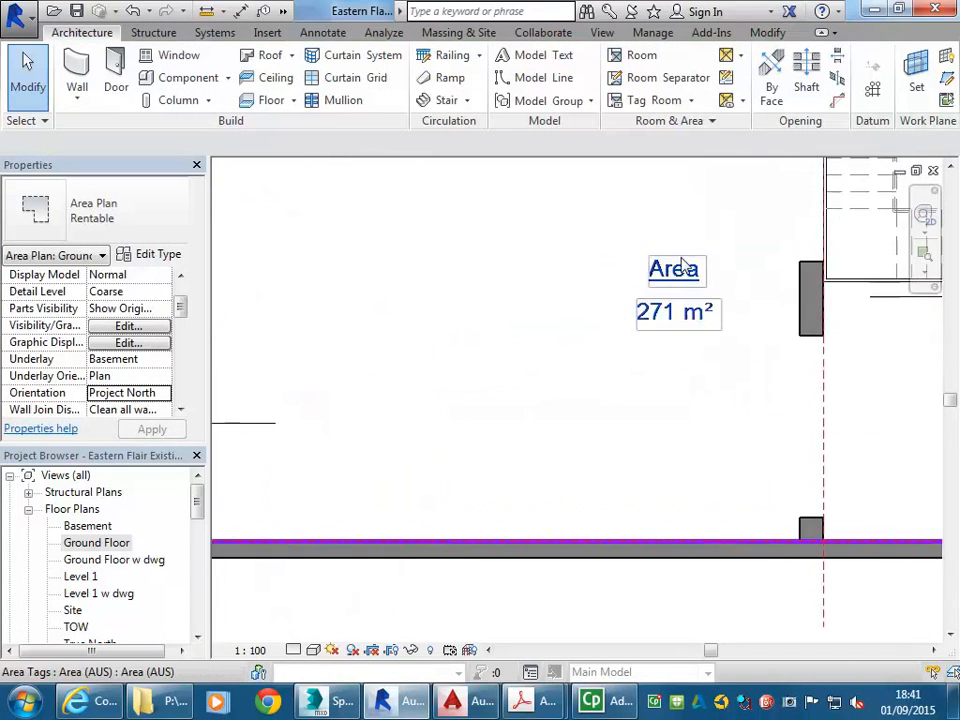
pyautogui.click(678, 296)
pyautogui.click(675, 272)
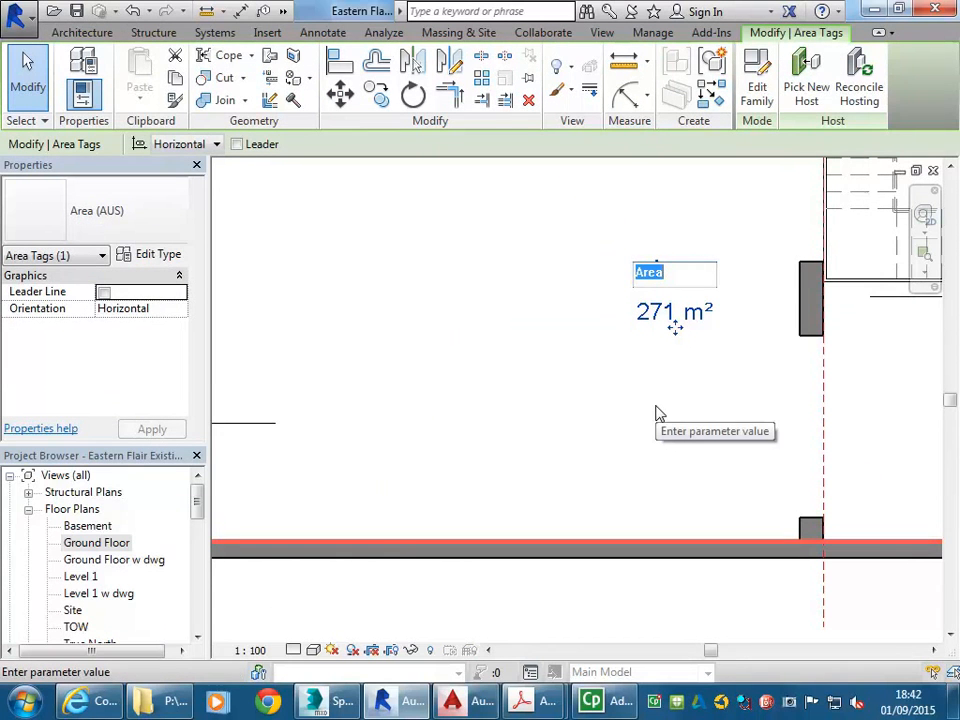
pyautogui.write('M')
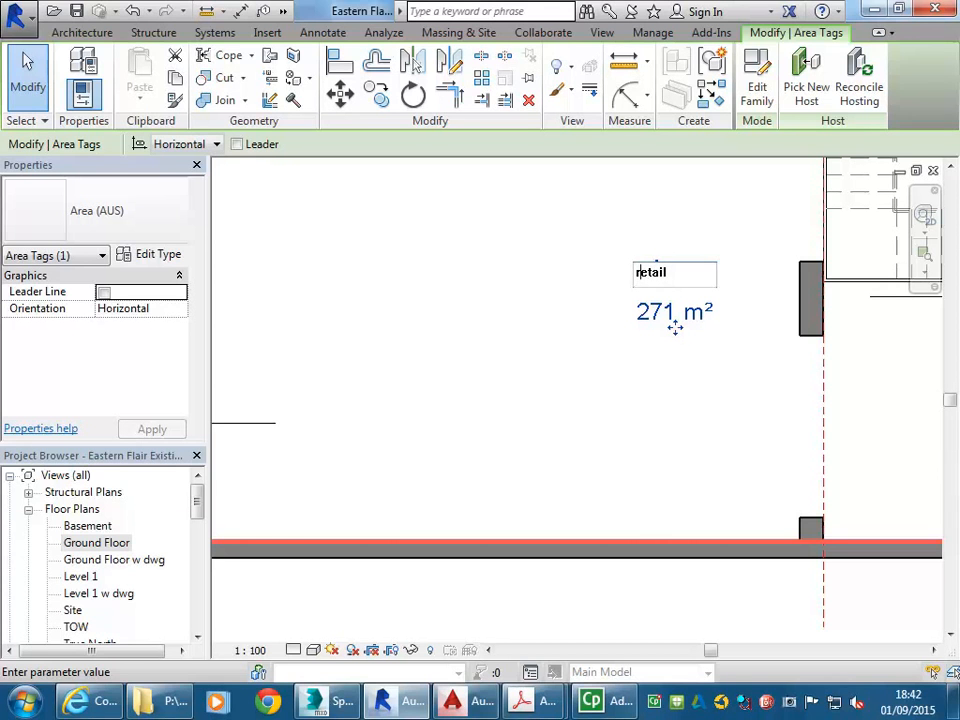
pyautogui.write('R')
pyautogui.click(658, 412)
# Rename the narrow room's area as Office through its area tag
pyautogui.scroll(-3, 658, 412)
pyautogui.moveTo(658, 412); pyautogui.dragTo(439, 255, button='middle')
pyautogui.scroll(2, 415, 280)
pyautogui.scroll(1, 415, 280)
pyautogui.click(408, 283)
pyautogui.write('Office')
pyautogui.click(421, 289)
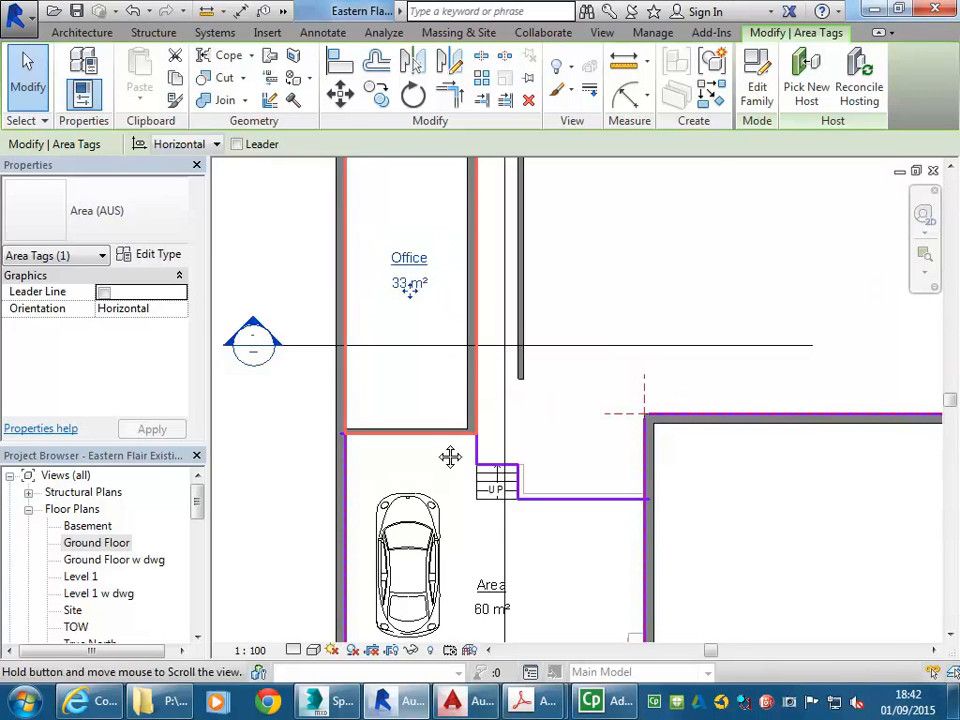
# Rename the garage's area as Loading through its area tag
pyautogui.scroll(2, 452, 450)
pyautogui.click(505, 517)
pyautogui.write('L')
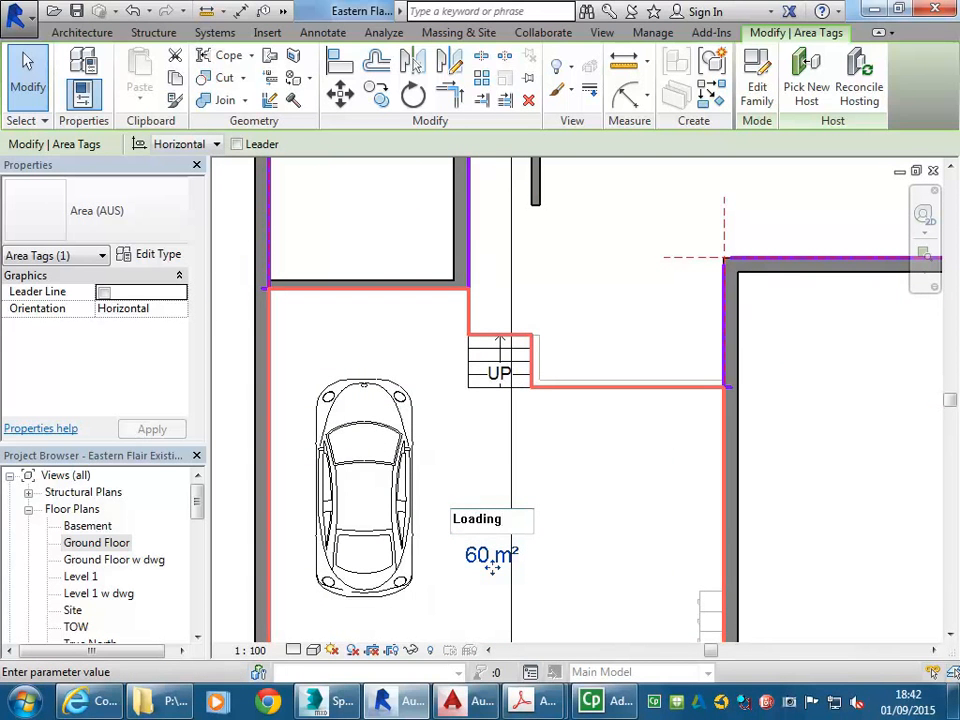
pyautogui.write('oading')
pyautogui.click(606, 501)
pyautogui.scroll(-3, 544, 504)
pyautogui.press('Escape')
pyautogui.scroll(-1, 590, 479)
pyautogui.scroll(2, 540, 467)
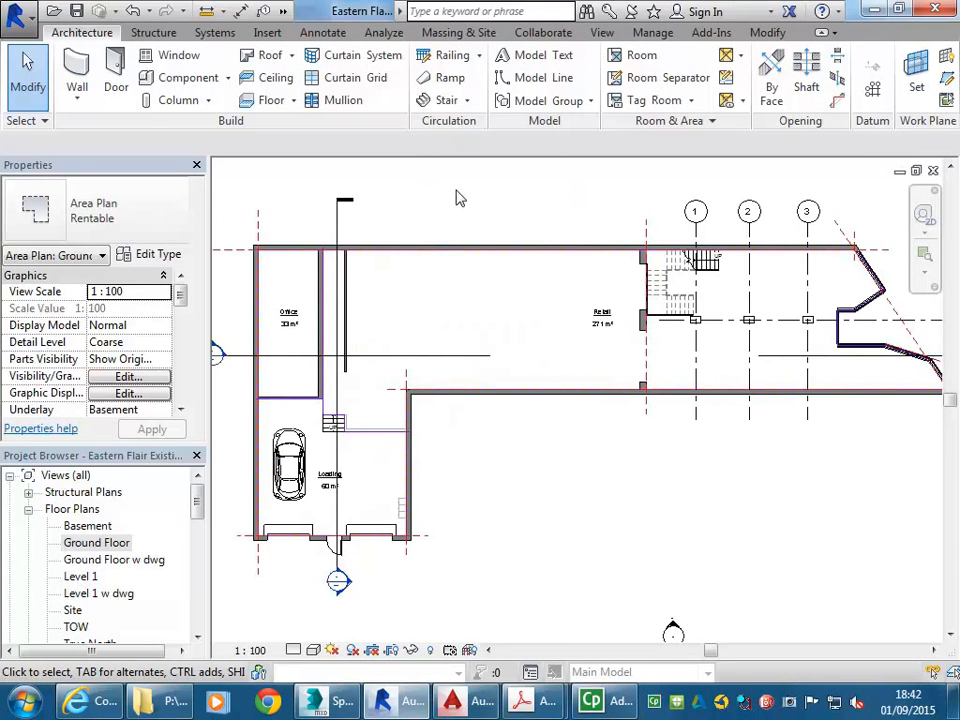
# Create a Rentable area plan for Level 1 with area boundary lines generated automatically from all external walls
pyautogui.click(729, 58)
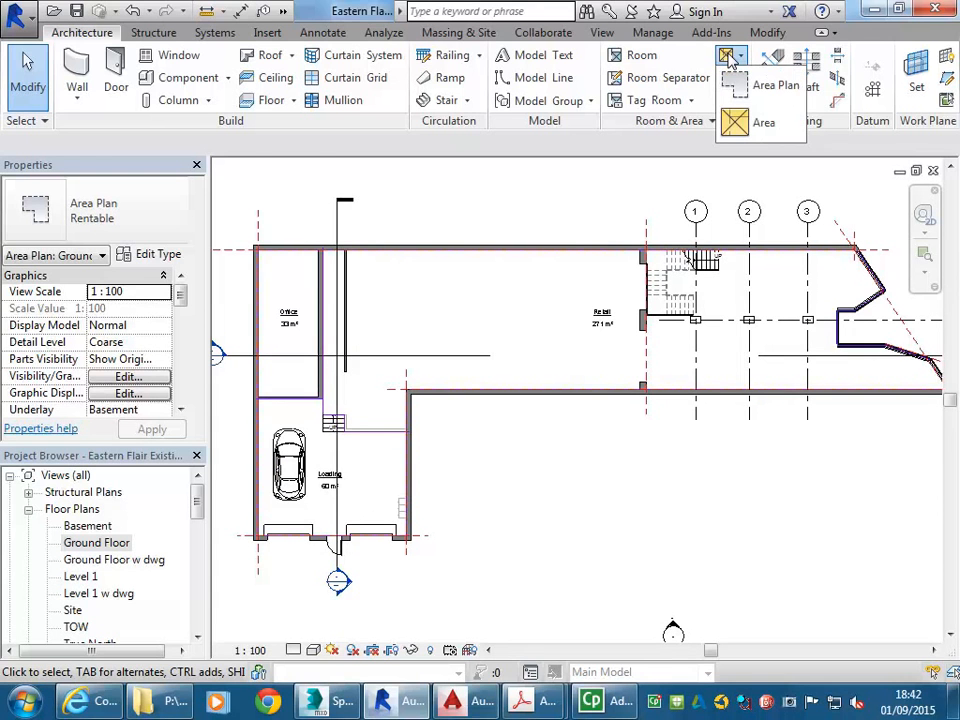
pyautogui.click(764, 90)
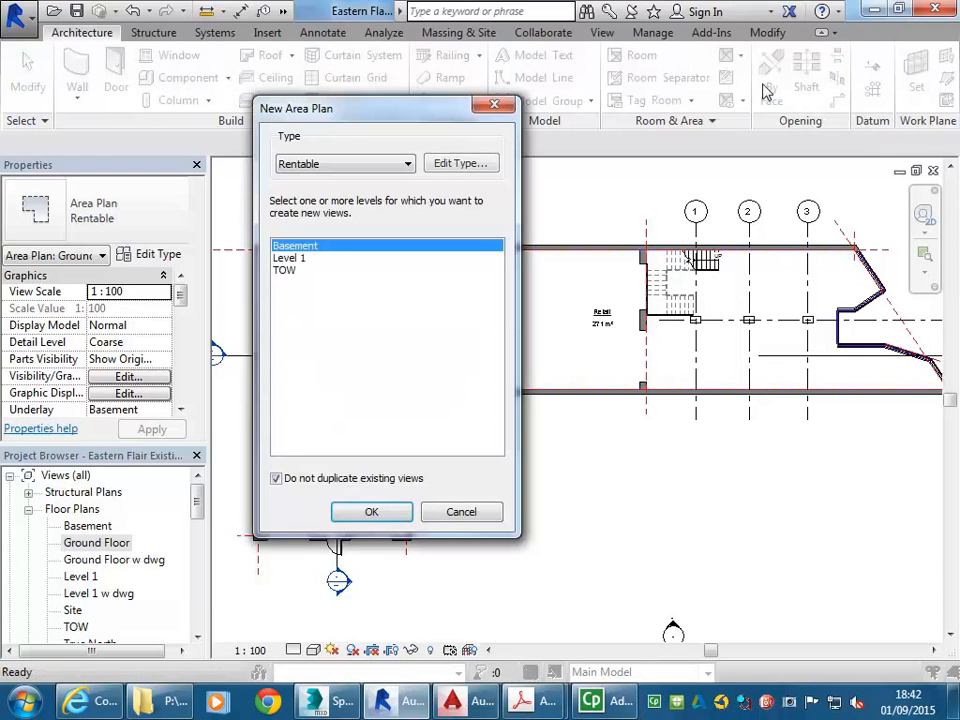
pyautogui.click(293, 259)
pyautogui.click(370, 513)
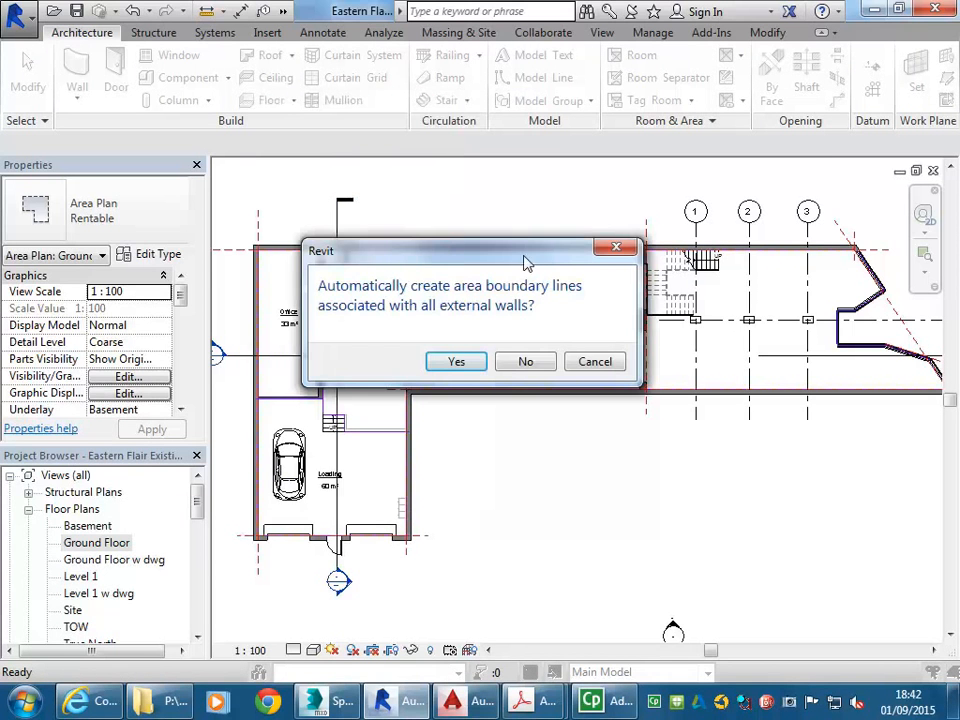
pyautogui.moveTo(526, 262); pyautogui.dragTo(528, 212)
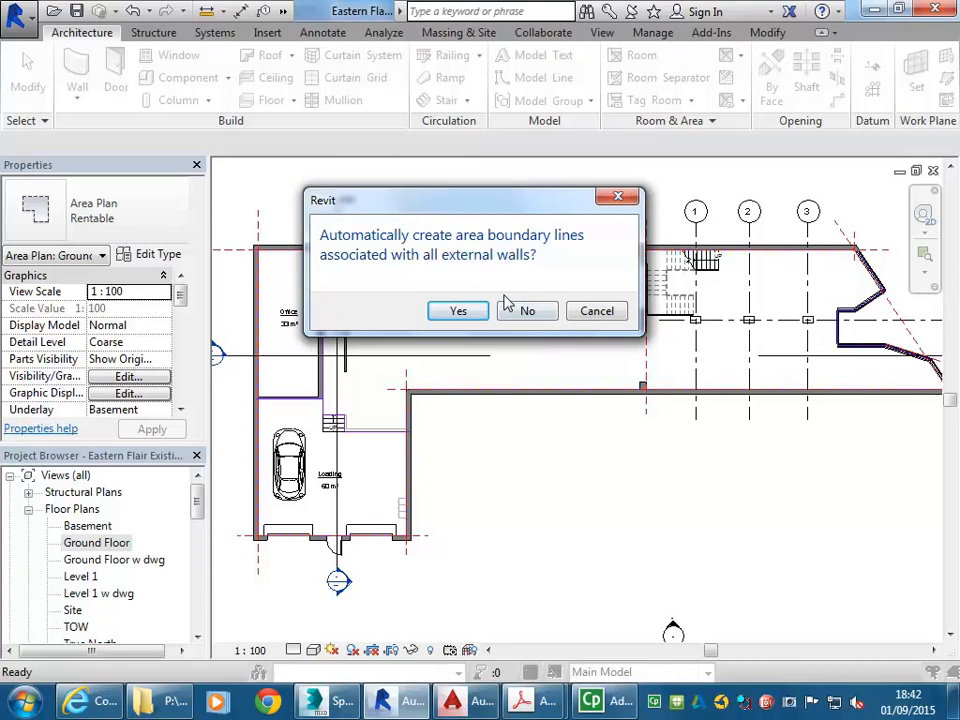
pyautogui.click(456, 313)
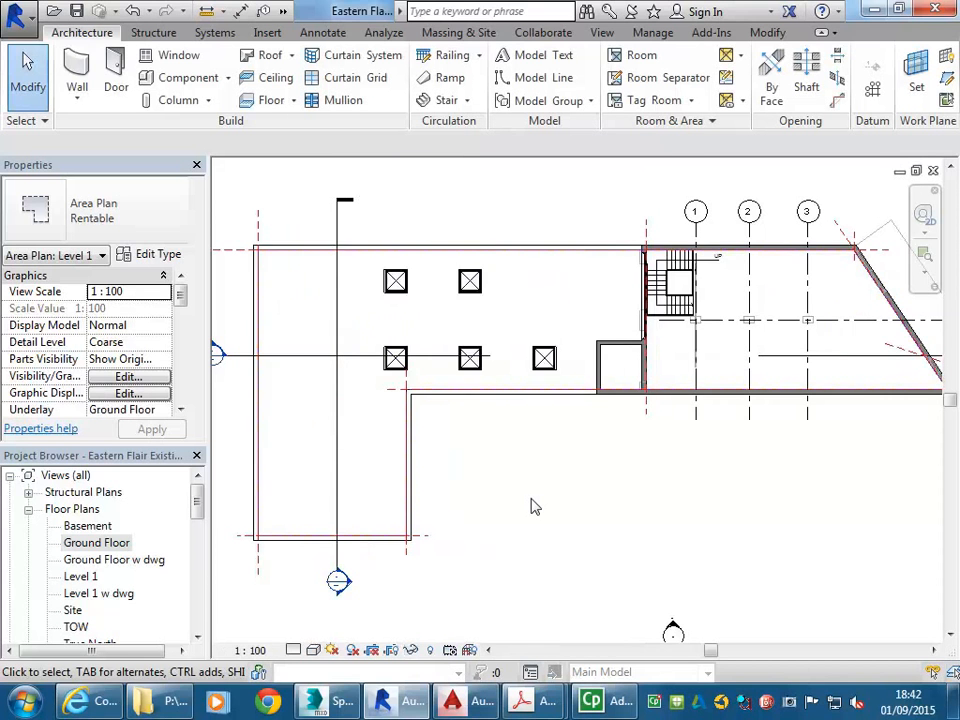
# Delete the area boundary lines on the end and both long sides of the roof wing above the garage
pyautogui.scroll(5, 503, 422)
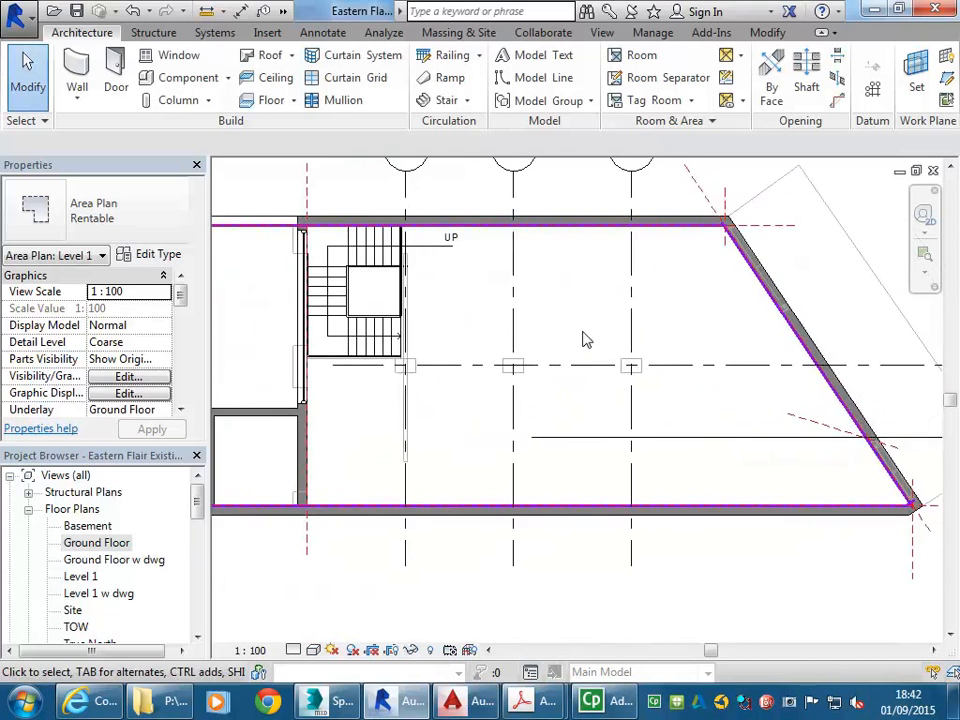
pyautogui.moveTo(586, 340); pyautogui.dragTo(764, 311, button='middle')
pyautogui.scroll(-2, 764, 311)
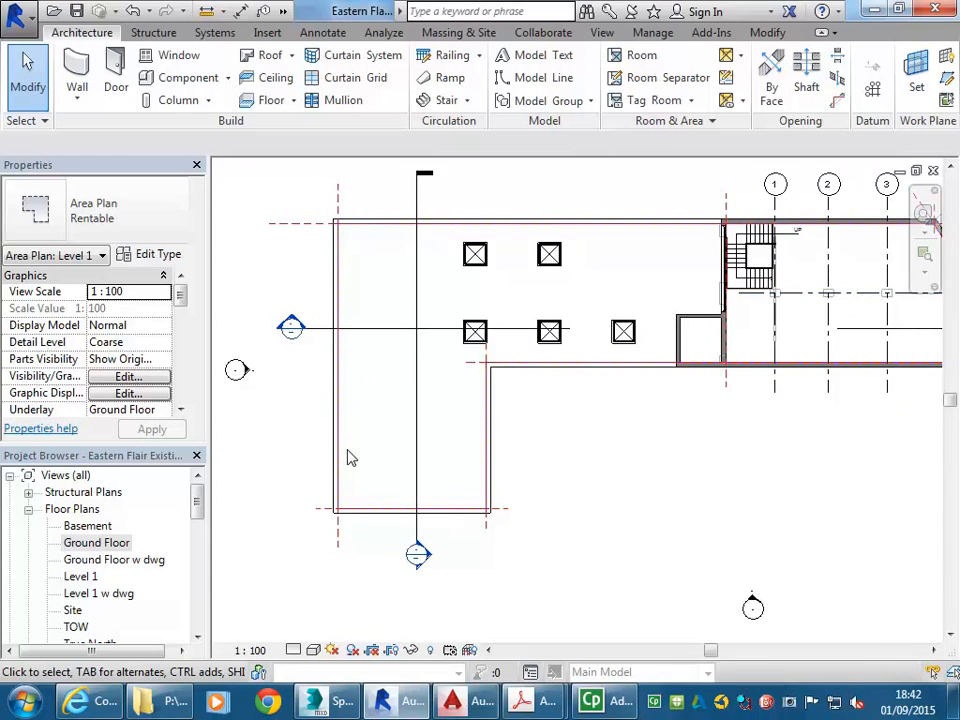
pyautogui.scroll(2, 348, 458)
pyautogui.click(364, 574)
pyautogui.press('Escape')
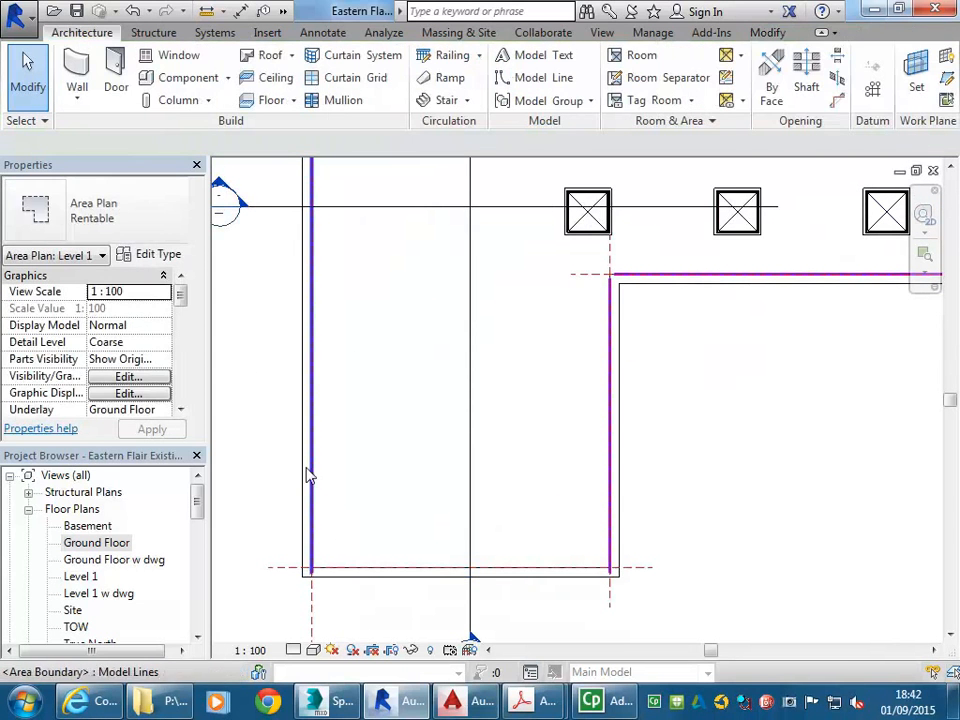
pyautogui.click(318, 471)
pyautogui.press('Escape')
pyautogui.click(612, 410)
pyautogui.press('Escape')
# Draw an area boundary line along the wall beside the stairs, connecting the boundary lines of the two long external walls
pyautogui.scroll(-2, 696, 416)
pyautogui.moveTo(696, 416); pyautogui.dragTo(525, 484, button='middle')
pyautogui.scroll(2, 686, 381)
pyautogui.moveTo(686, 381)
pyautogui.mouseDown(button='middle')
pyautogui.moveTo(571, 418)
pyautogui.moveTo(603, 412)
pyautogui.mouseUp(button='middle')
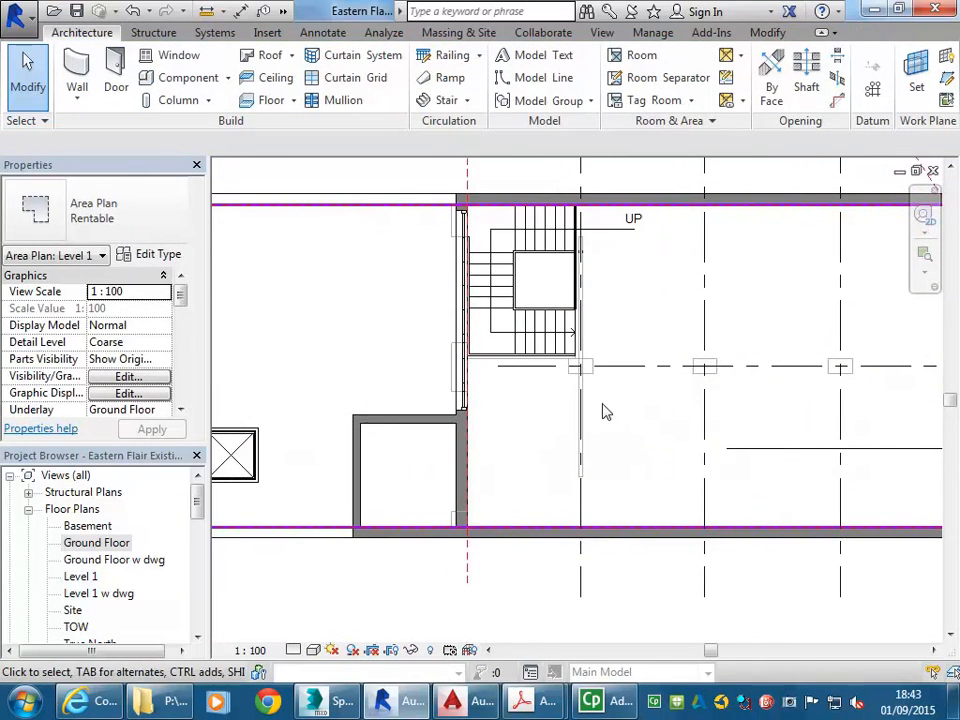
pyautogui.click(728, 80)
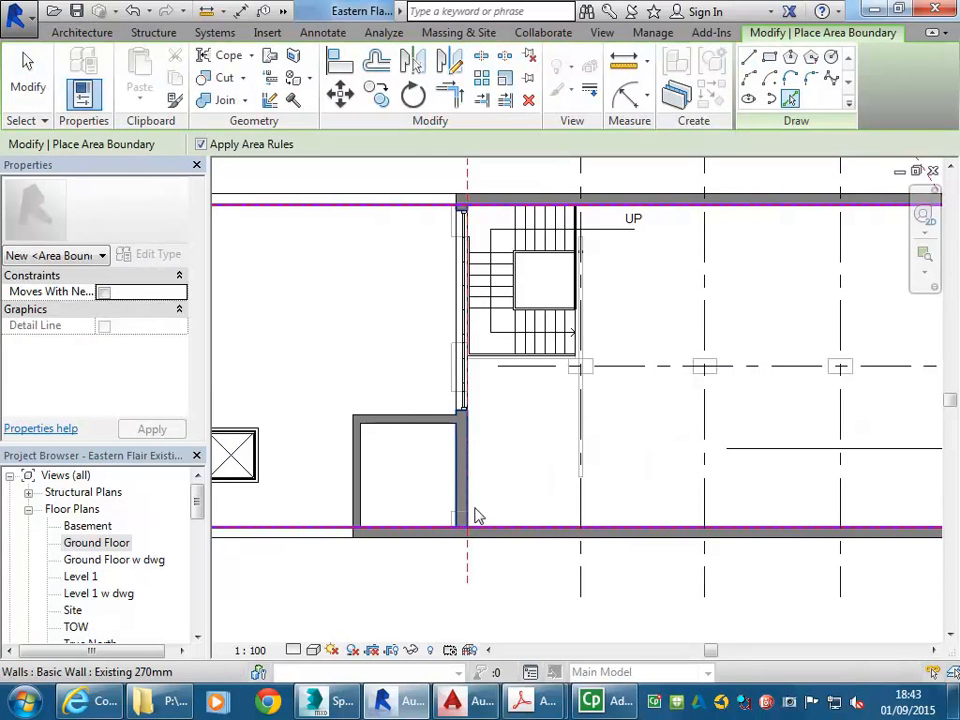
pyautogui.click(748, 58)
pyautogui.scroll(4, 443, 503)
pyautogui.scroll(-3, 490, 524)
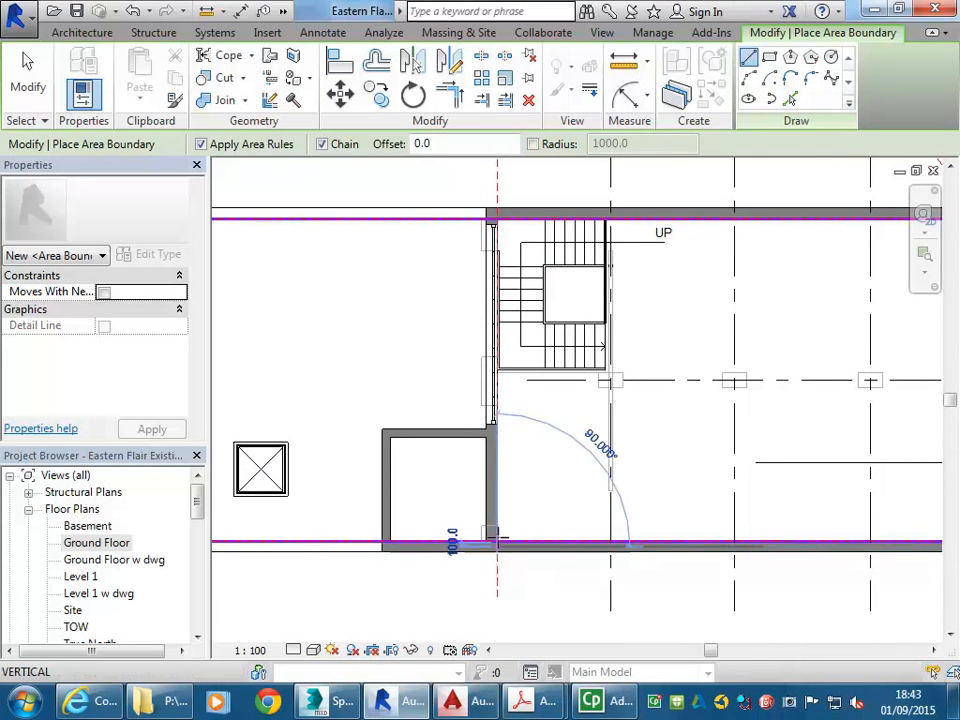
pyautogui.click(497, 545)
pyautogui.scroll(4, 492, 218)
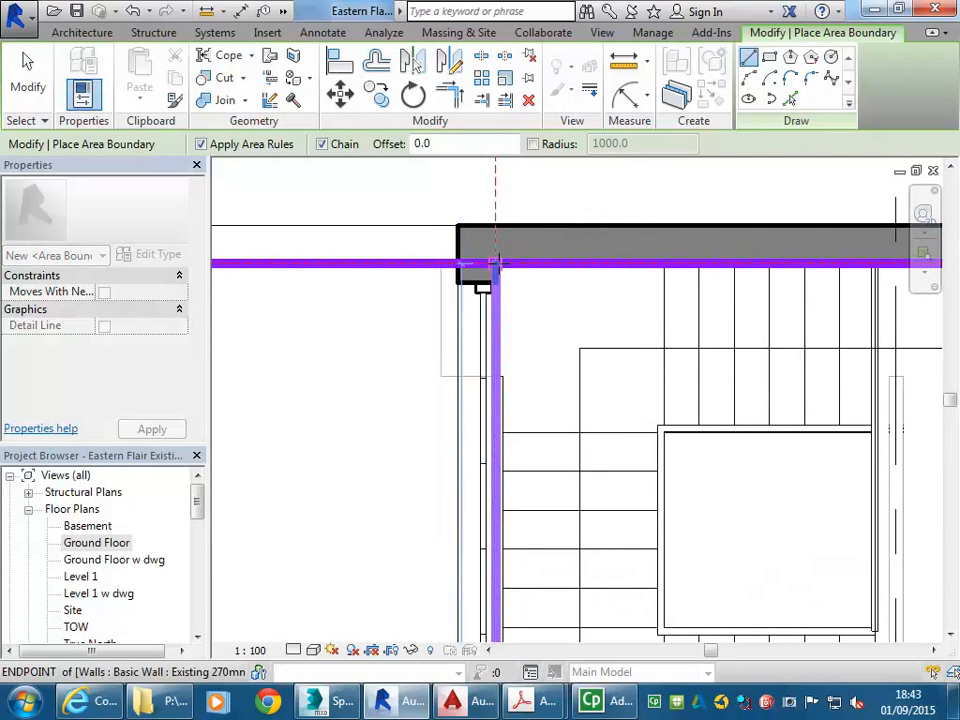
pyautogui.scroll(-5, 494, 263)
pyautogui.rightClick(438, 342)
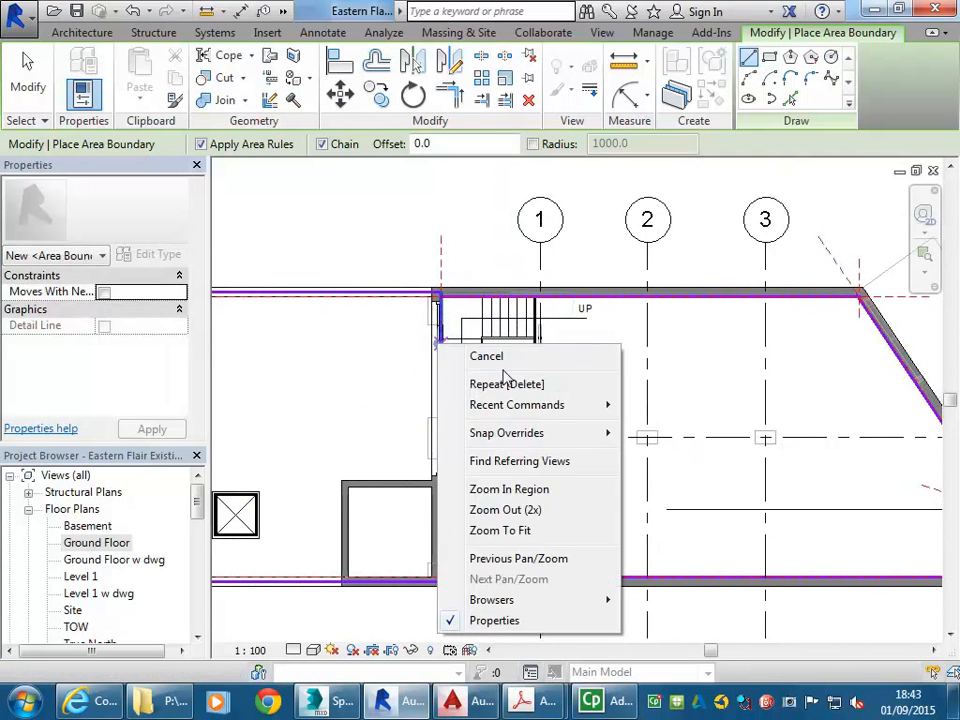
pyautogui.click(488, 358)
# Draw chained area boundary lines along the stairs' lower edge and up their open side to the external wall, separating off the stairwell
pyautogui.scroll(-2, 476, 420)
pyautogui.scroll(4, 452, 447)
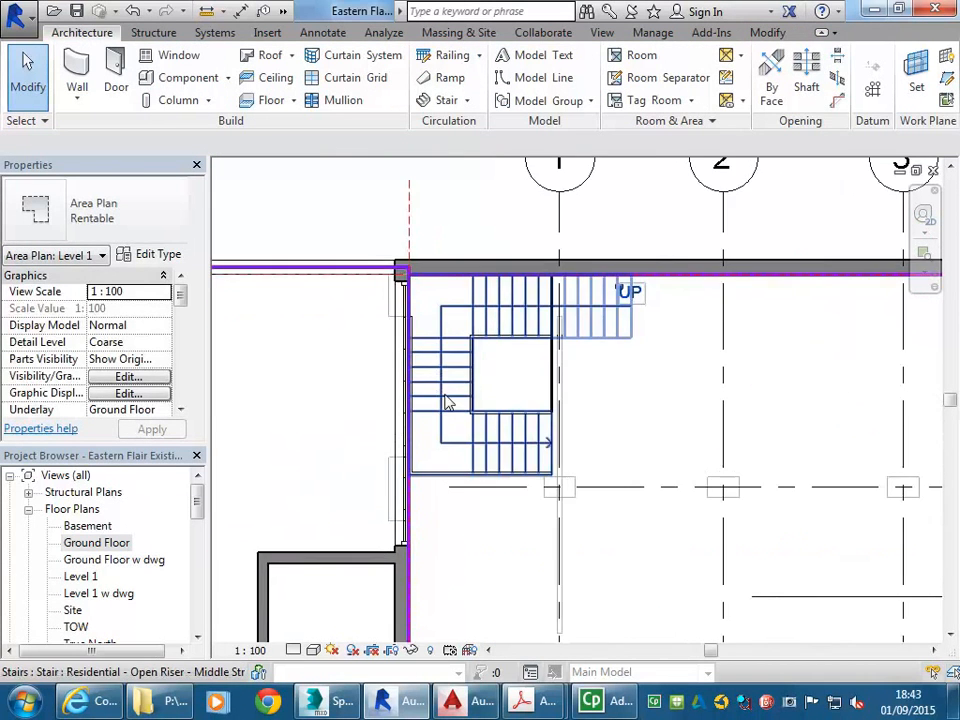
pyautogui.scroll(1, 447, 402)
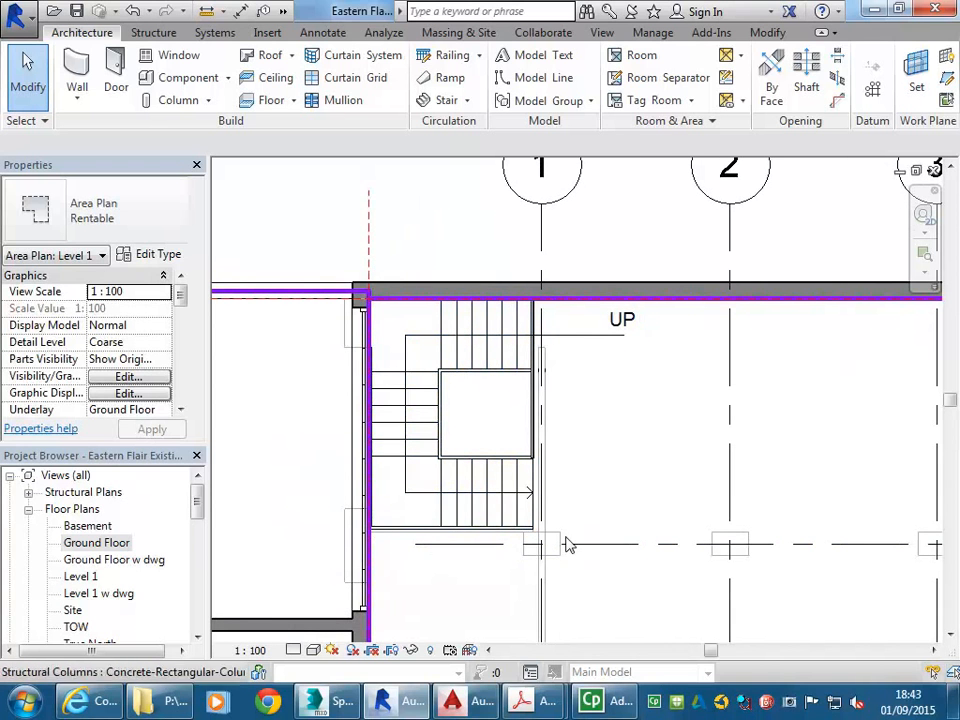
pyautogui.click(727, 80)
pyautogui.click(749, 59)
pyautogui.scroll(3, 405, 518)
pyautogui.click(373, 514)
pyautogui.click(812, 514)
pyautogui.moveTo(812, 514); pyautogui.dragTo(740, 405, button='middle')
pyautogui.click(735, 240)
pyautogui.scroll(-2, 647, 439)
pyautogui.press('Escape')
pyautogui.press('Escape')
pyautogui.scroll(-2, 632, 354)
pyautogui.moveTo(632, 354); pyautogui.dragTo(524, 360, button='middle')
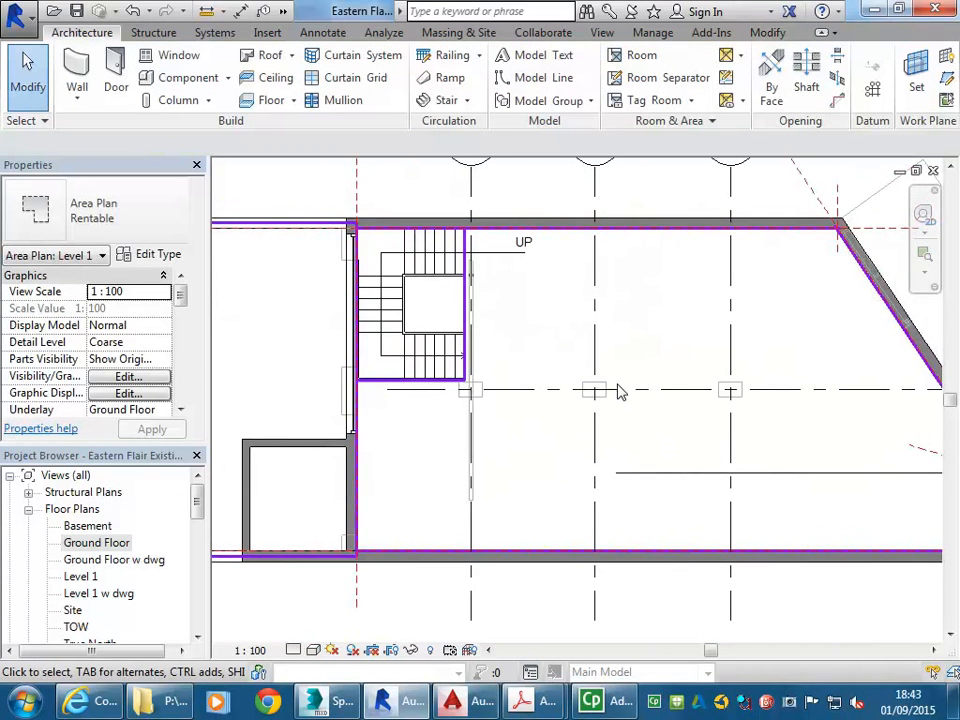
# Place a tagged area in the Level 1 space outside the stairwell
pyautogui.click(740, 57)
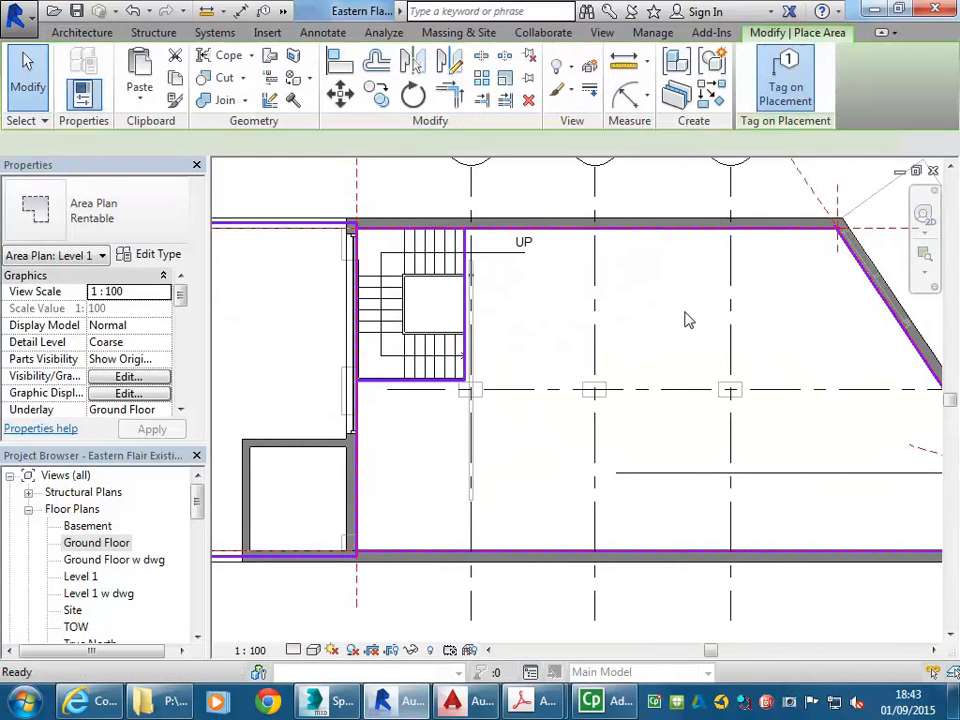
pyautogui.click(650, 395)
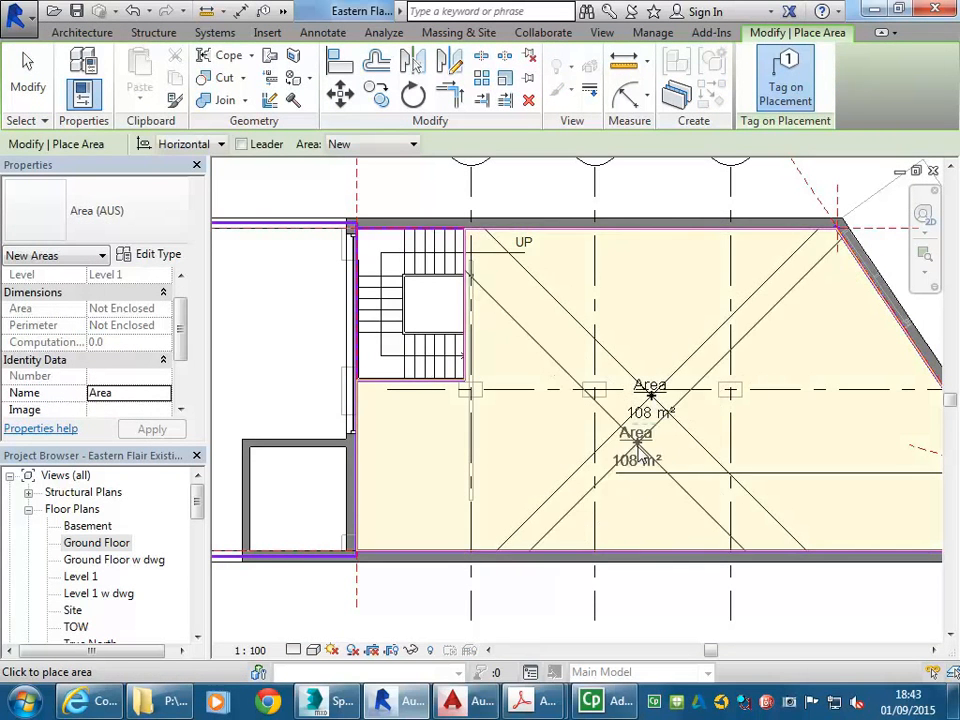
pyautogui.press('Escape')
pyautogui.press('Escape')
# Open the Ground Floor floor plan to compare it with the area plans
pyautogui.doubleClick(108, 545)
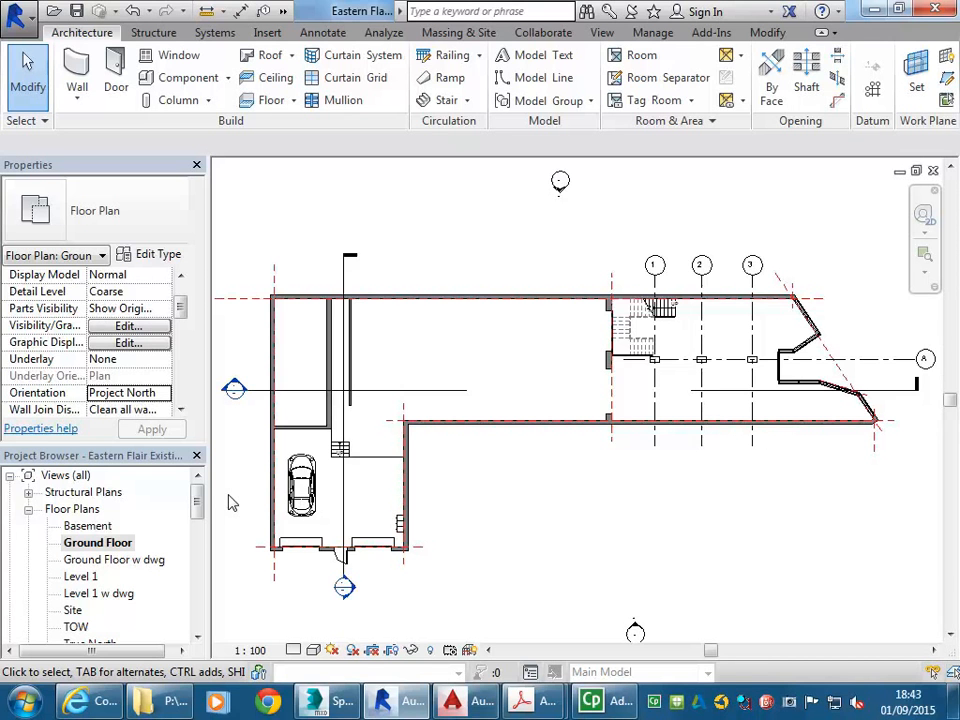
pyautogui.moveTo(229, 504); pyautogui.dragTo(302, 477, button='middle')
pyautogui.scroll(-2, 259, 476)
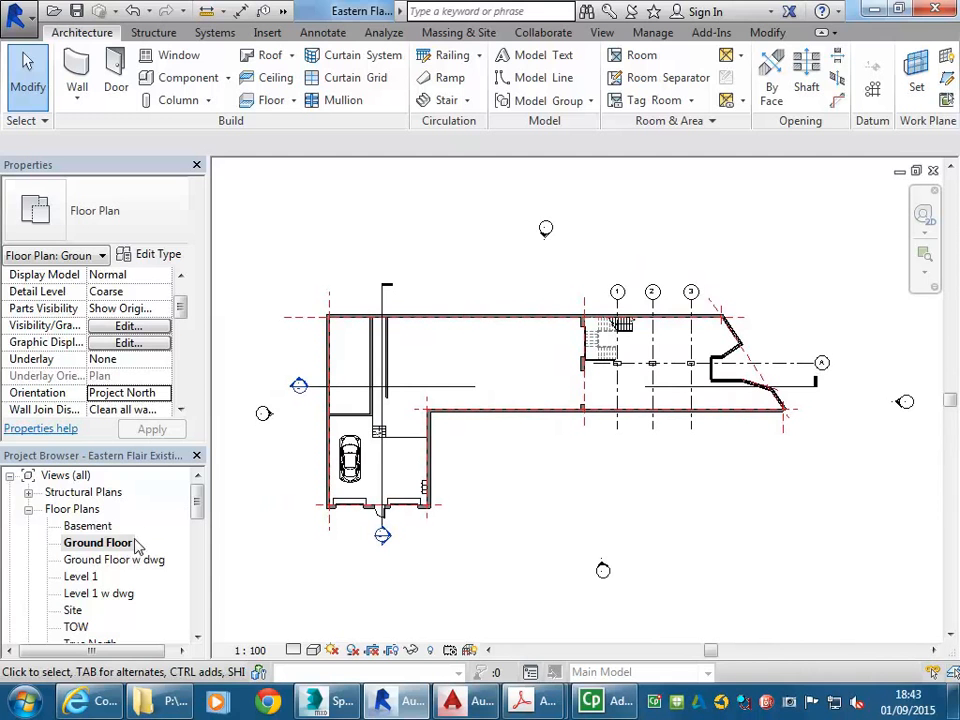
pyautogui.click(92, 545)
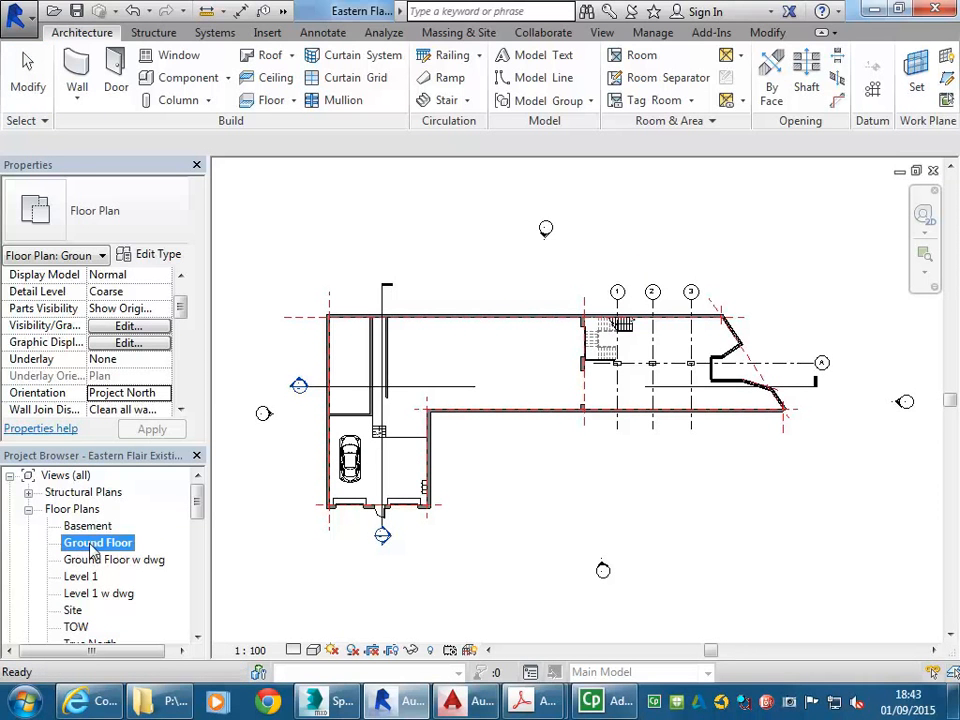
pyautogui.moveTo(84, 706)
# Open the Ground Floor and Level 1 Rentable area plans in turn and check their area tags
pyautogui.moveTo(197, 506); pyautogui.dragTo(196, 592)
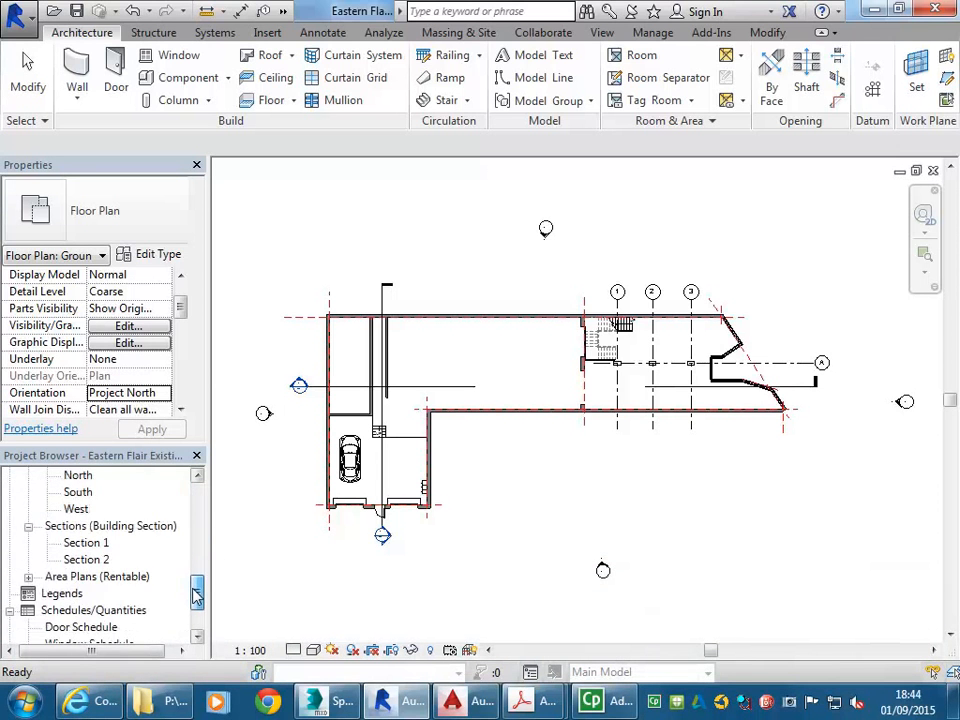
pyautogui.doubleClick(75, 582)
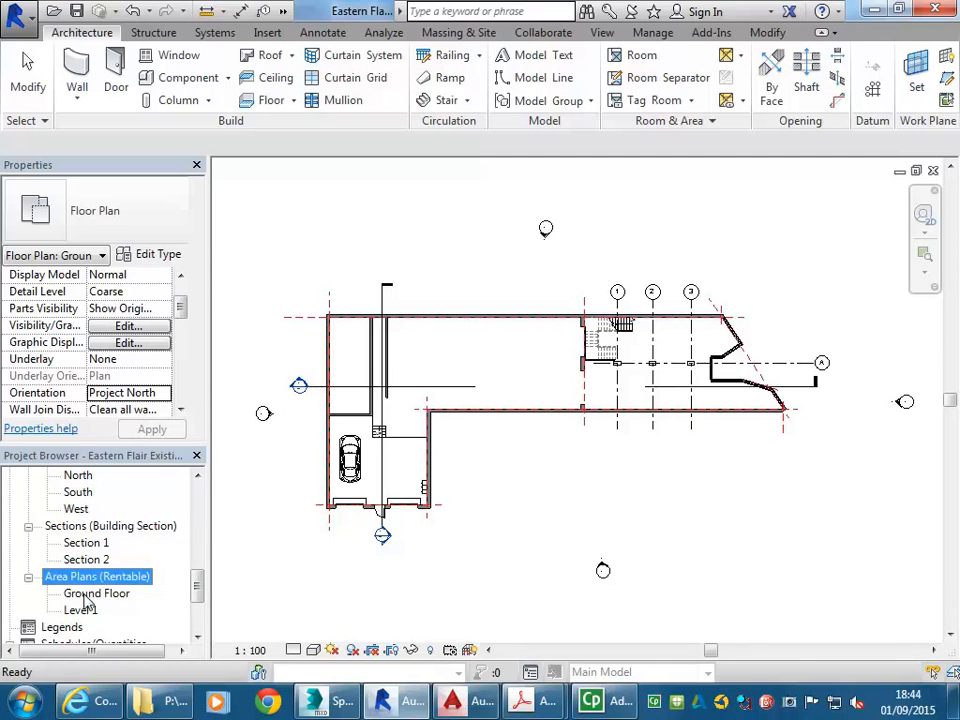
pyautogui.click(88, 596)
pyautogui.click(81, 610)
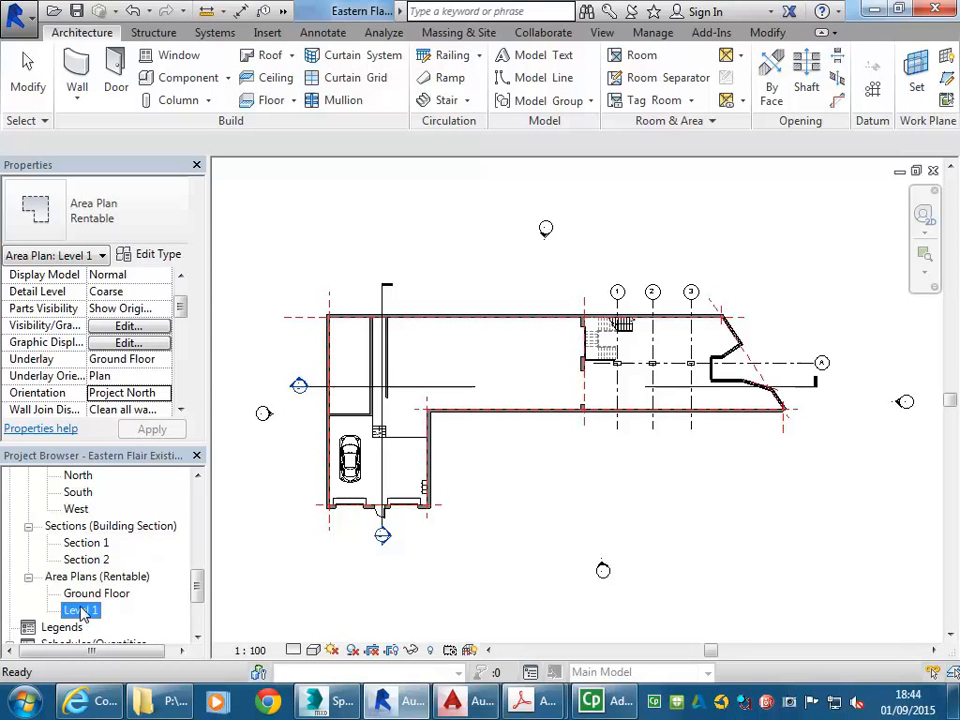
pyautogui.doubleClick(96, 593)
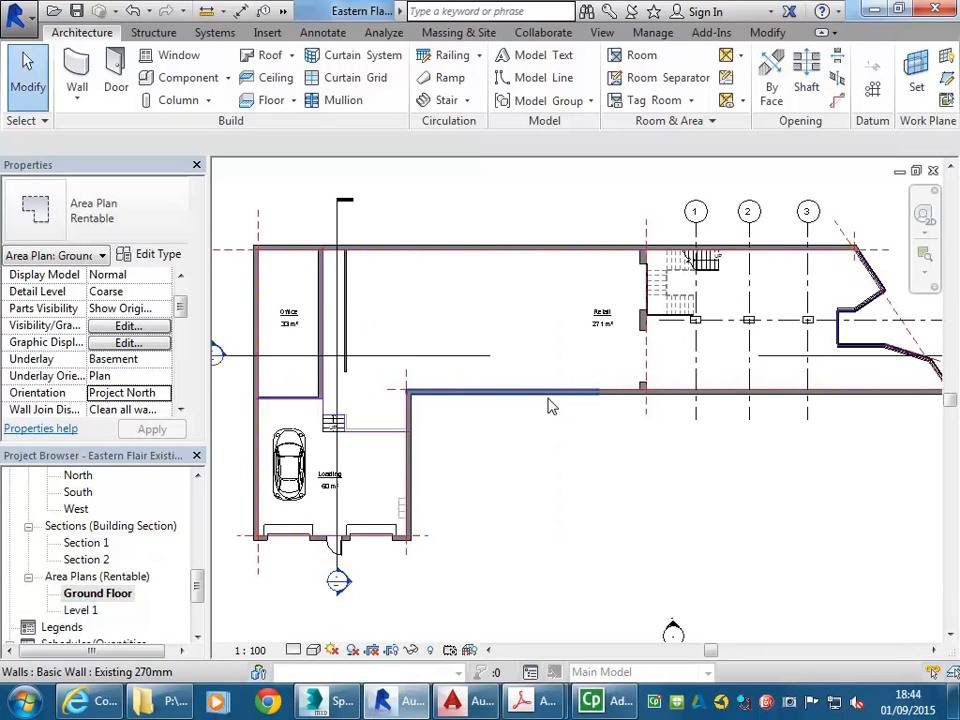
pyautogui.scroll(5, 553, 330)
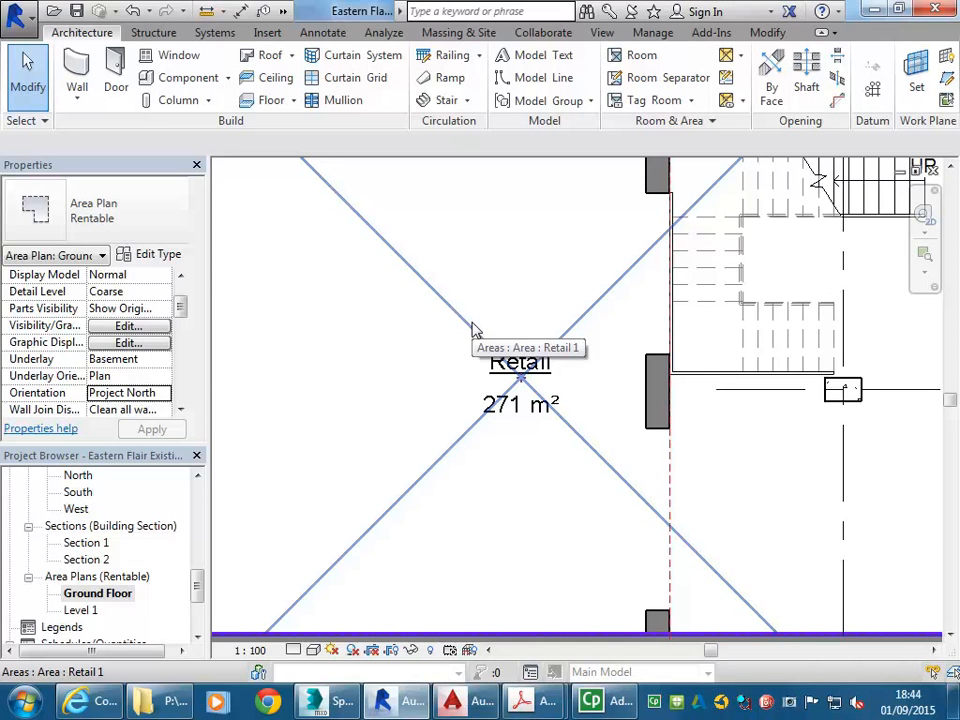
pyautogui.moveTo(474, 330); pyautogui.dragTo(452, 270, button='middle')
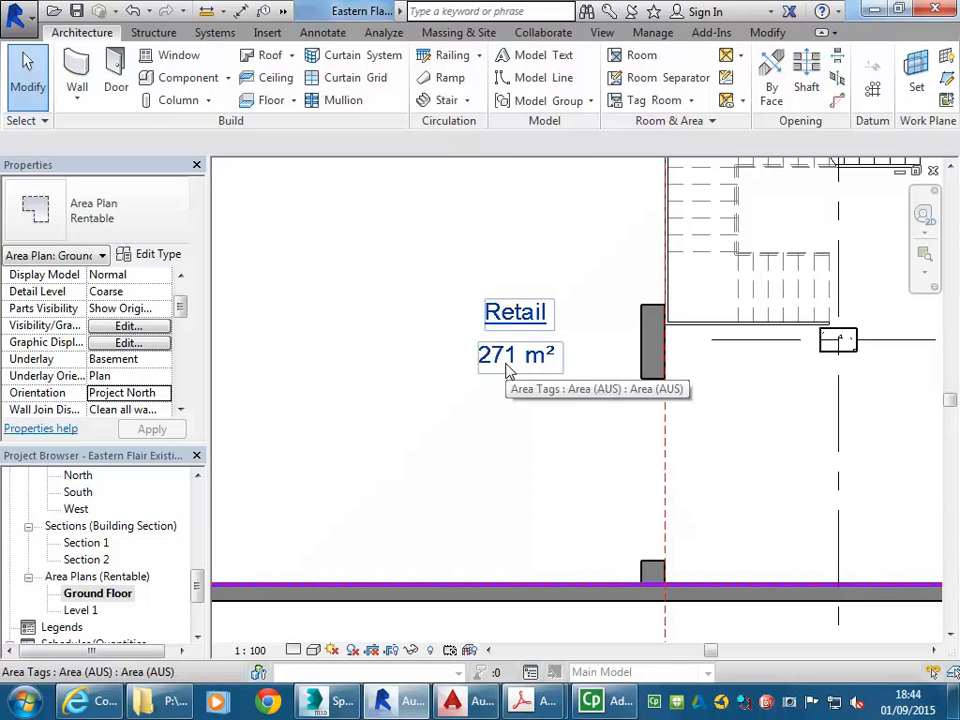
pyautogui.doubleClick(77, 610)
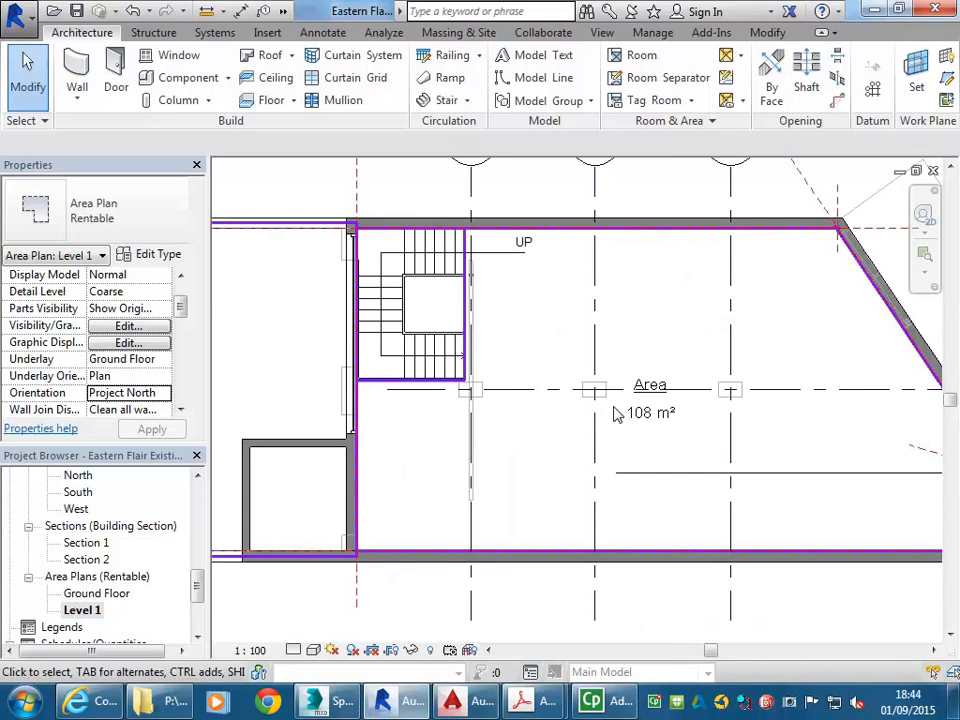
pyautogui.scroll(3, 660, 423)
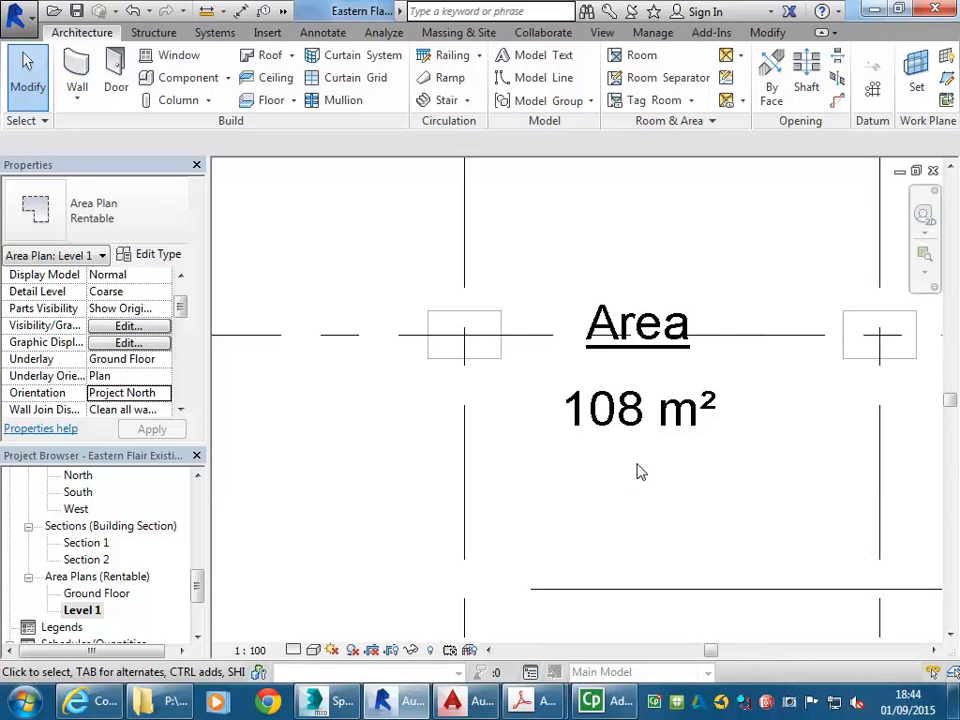
# Switch to the NCC 2015 Building Code PDF in Adobe Acrobat and find the Class 6 restaurants, cafes, bars section of Table F2.3
pyautogui.moveTo(521, 700)
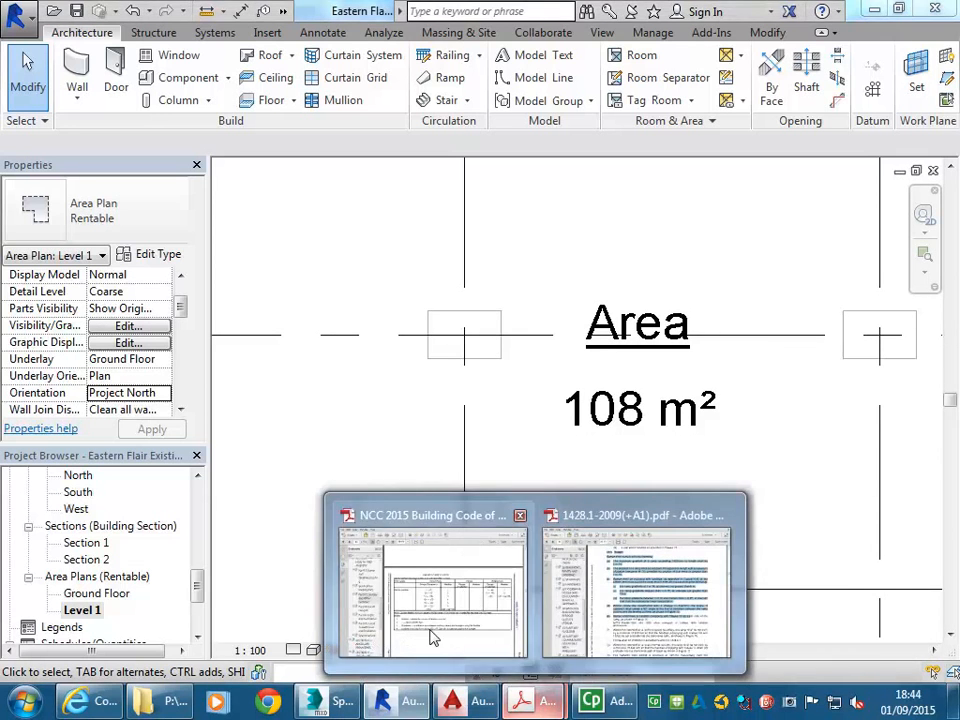
pyautogui.moveTo(430, 635)
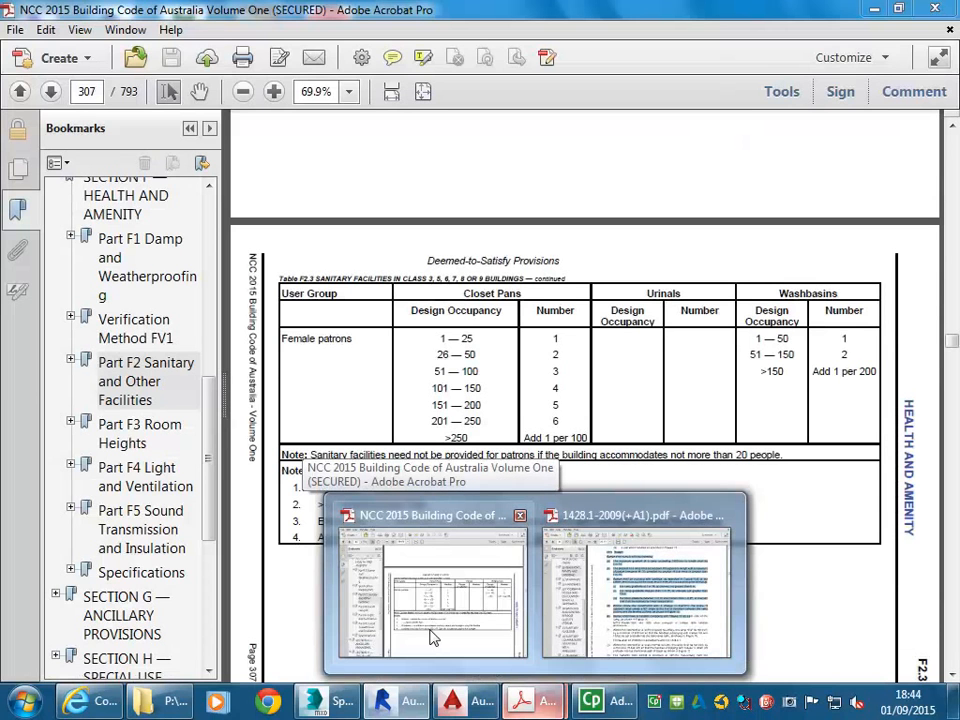
pyautogui.click(432, 638)
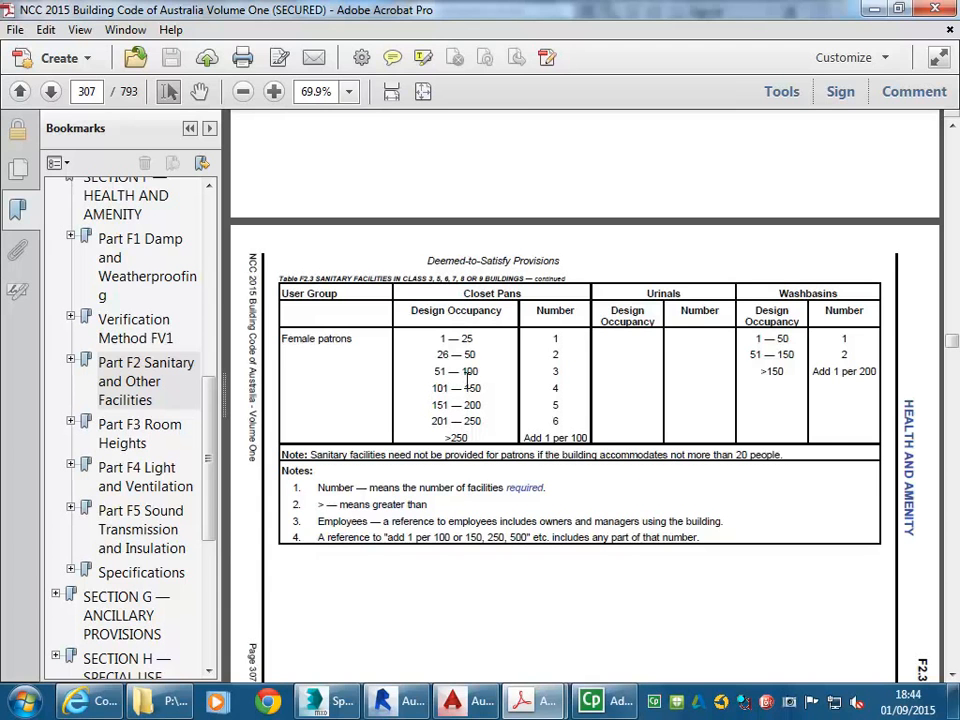
pyautogui.scroll(5, 465, 378)
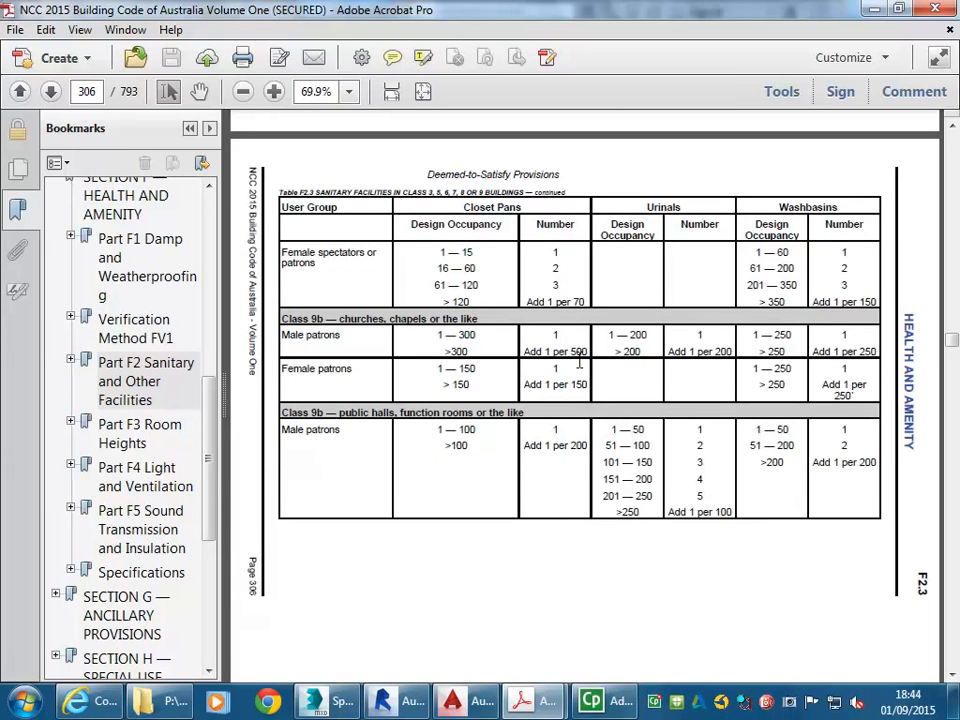
pyautogui.scroll(10, 558, 385)
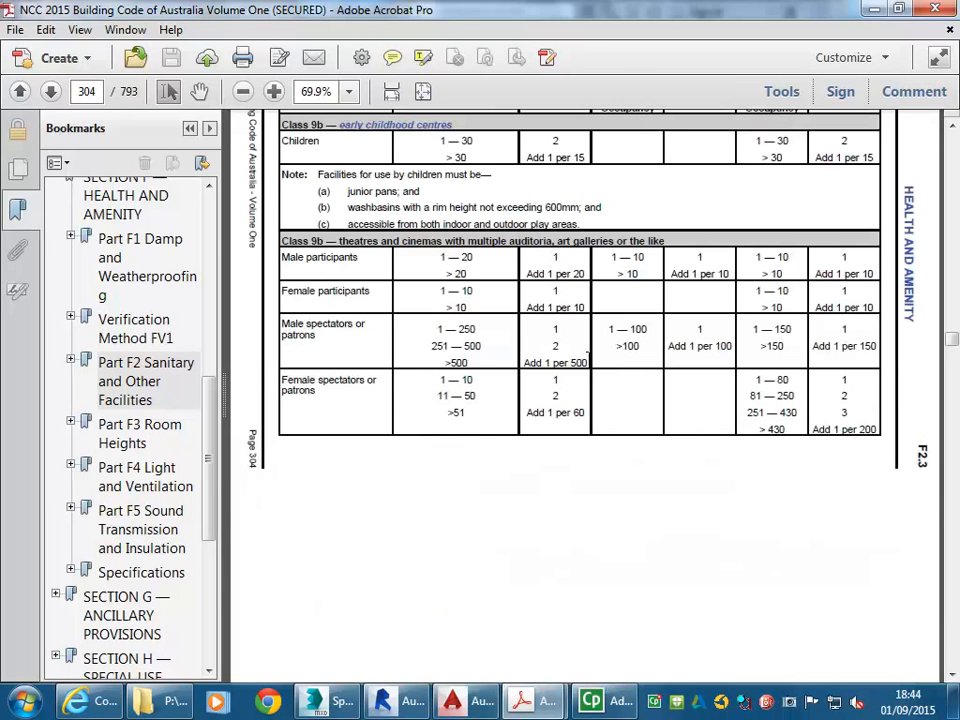
pyautogui.scroll(10, 589, 360)
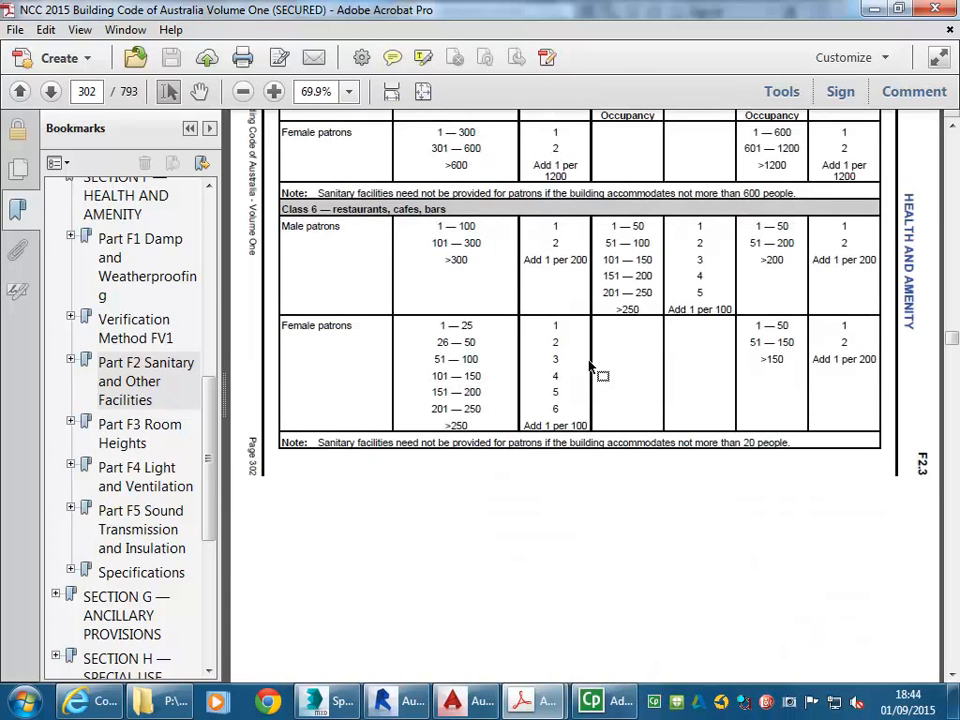
pyautogui.scroll(5, 589, 367)
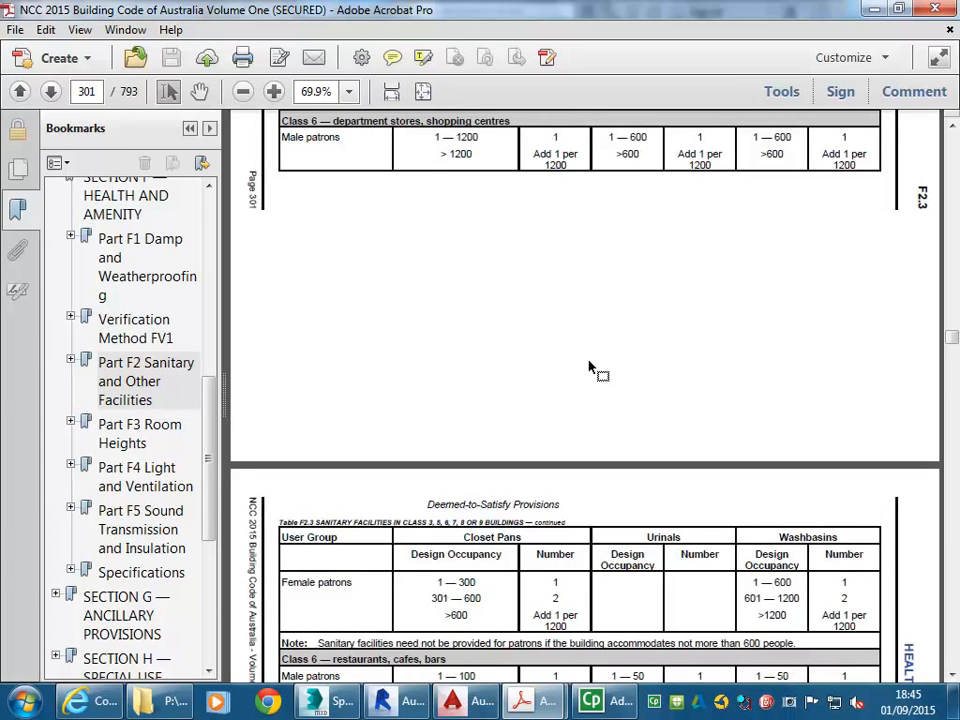
pyautogui.scroll(-6, 589, 369)
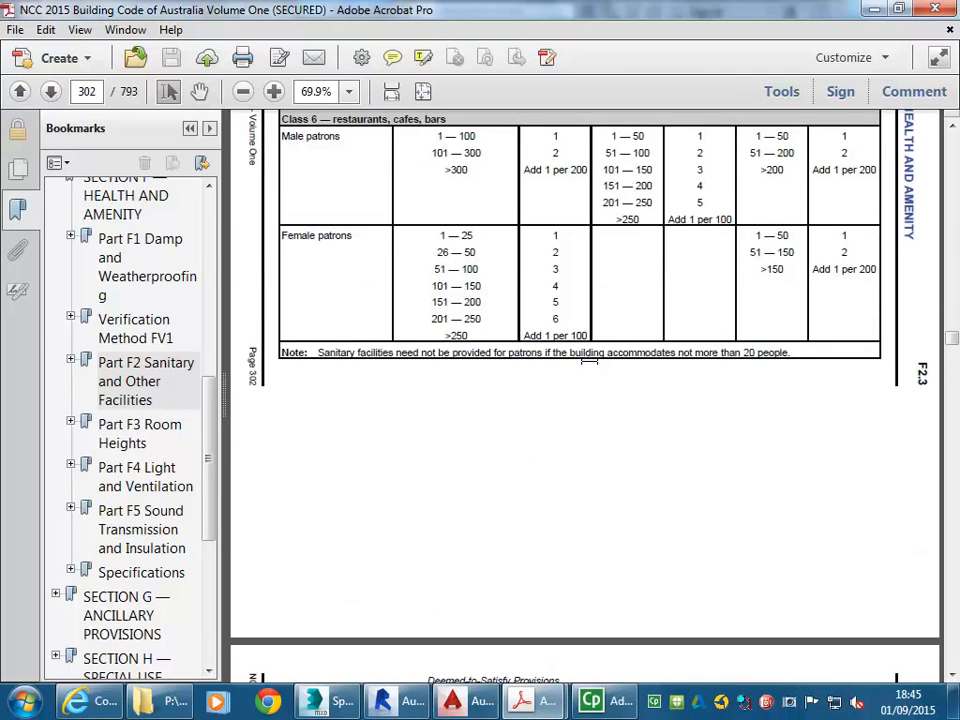
pyautogui.scroll(-2, 443, 304)
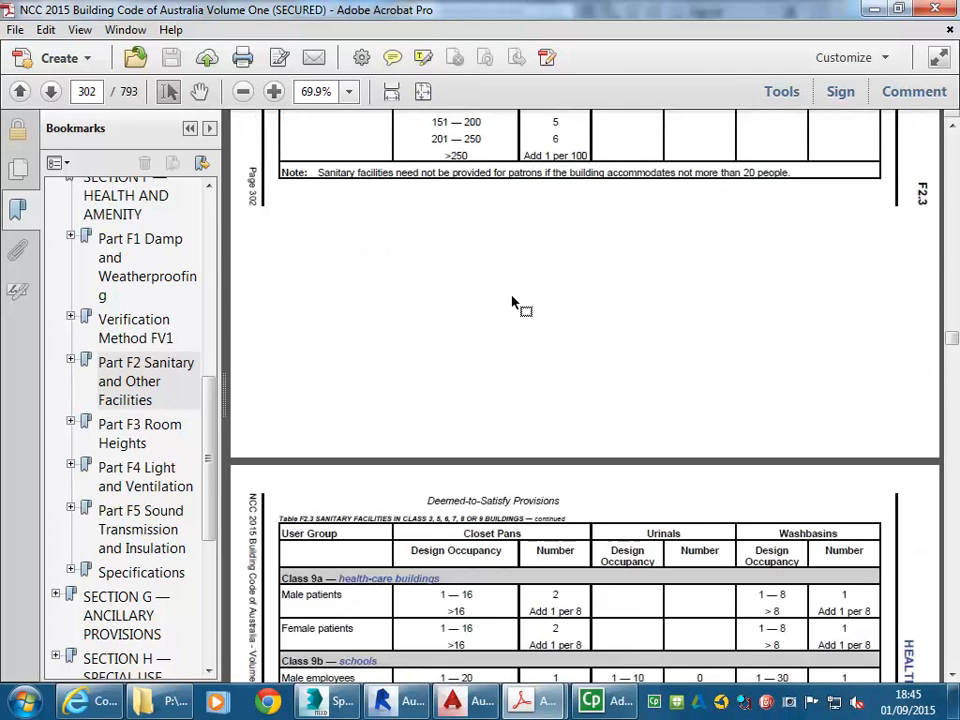
pyautogui.scroll(3, 440, 155)
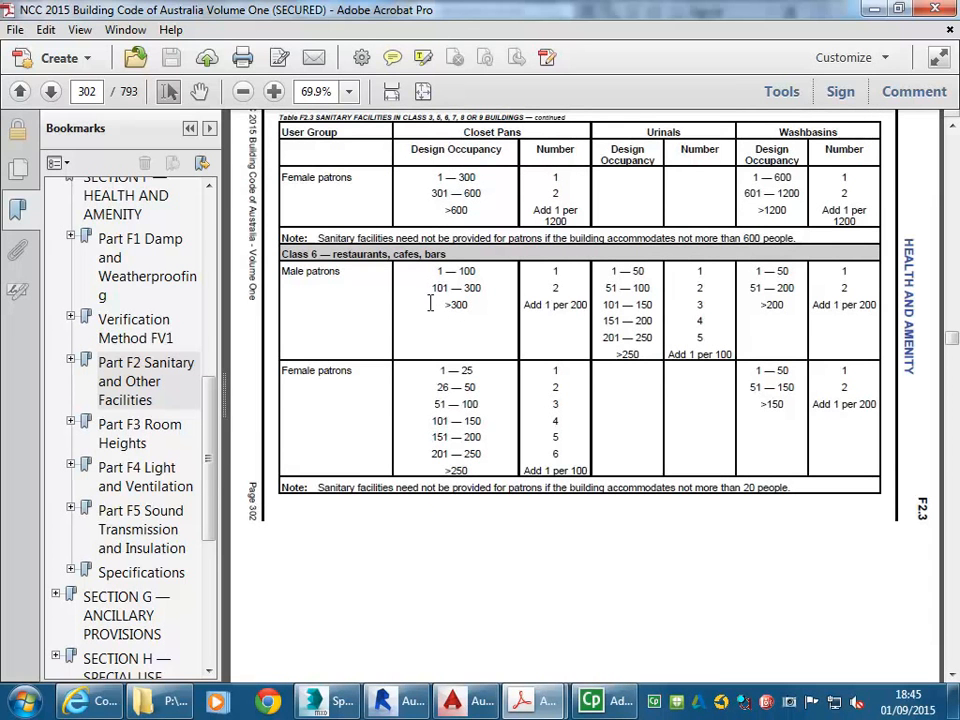
# Check the Class 6 closet pan rows for 151–200 female and 101–300 male patrons, and the urinal row for 151–200 male patrons
pyautogui.moveTo(431, 437); pyautogui.dragTo(558, 443)
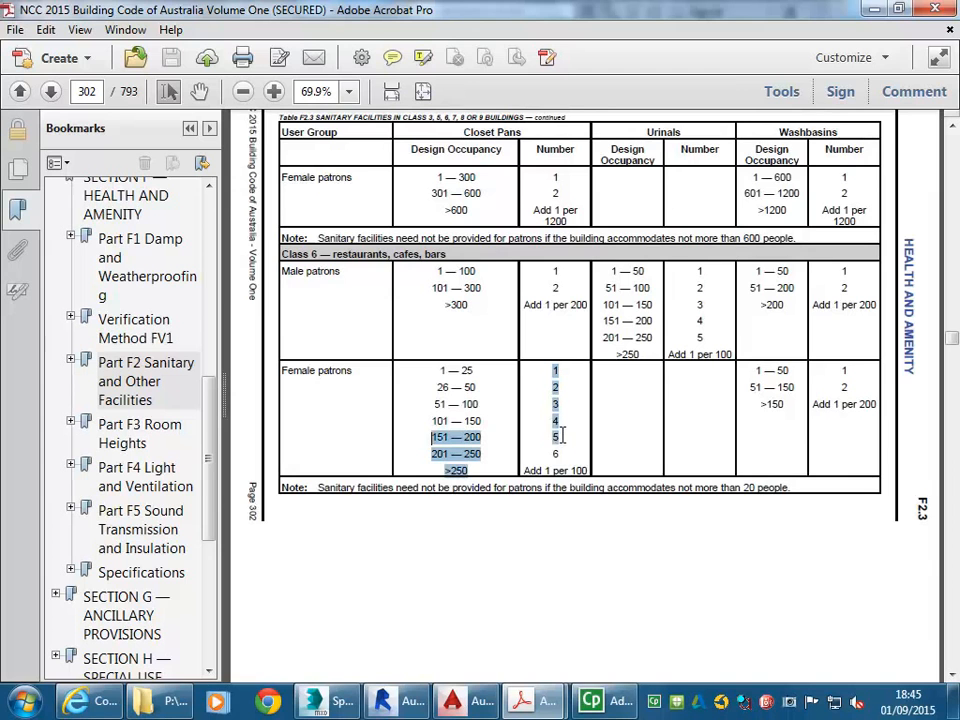
pyautogui.moveTo(432, 284); pyautogui.dragTo(560, 287)
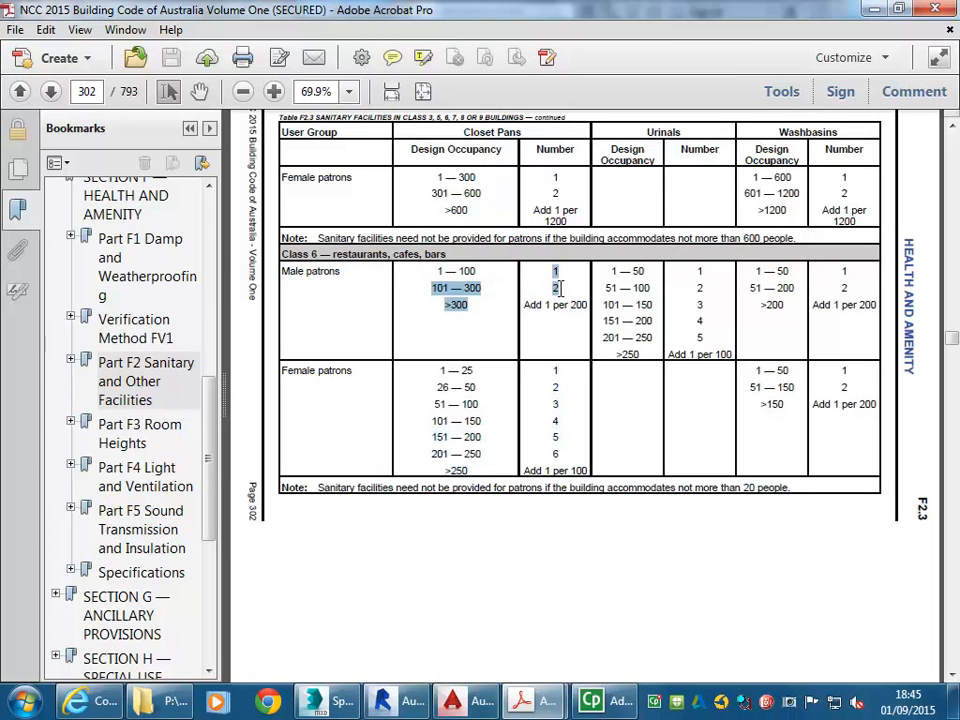
pyautogui.click(560, 287)
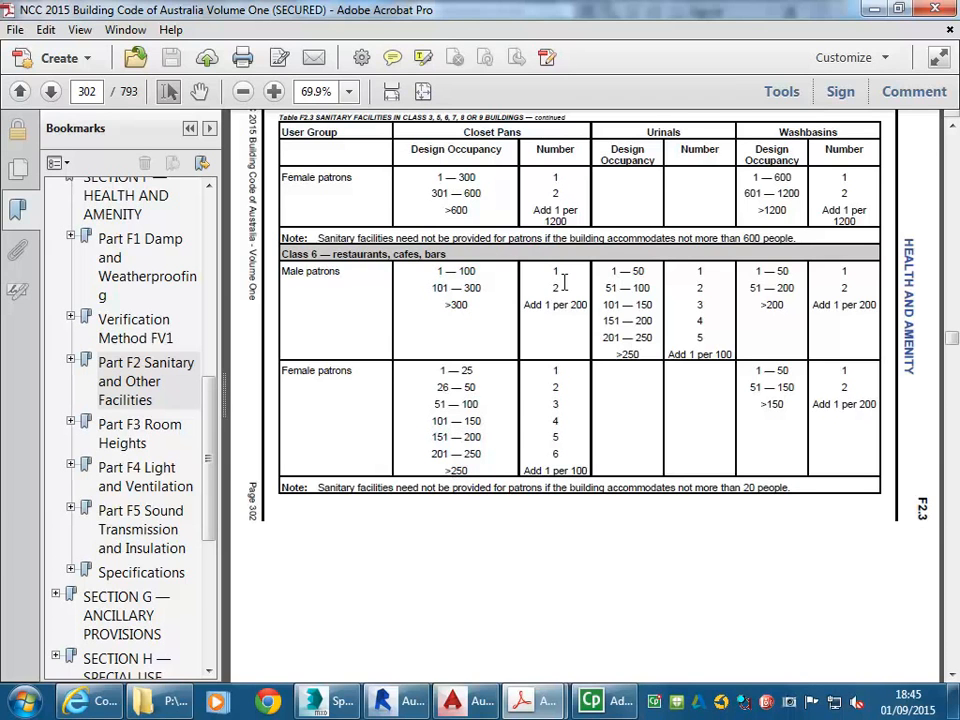
pyautogui.moveTo(648, 322); pyautogui.dragTo(714, 318)
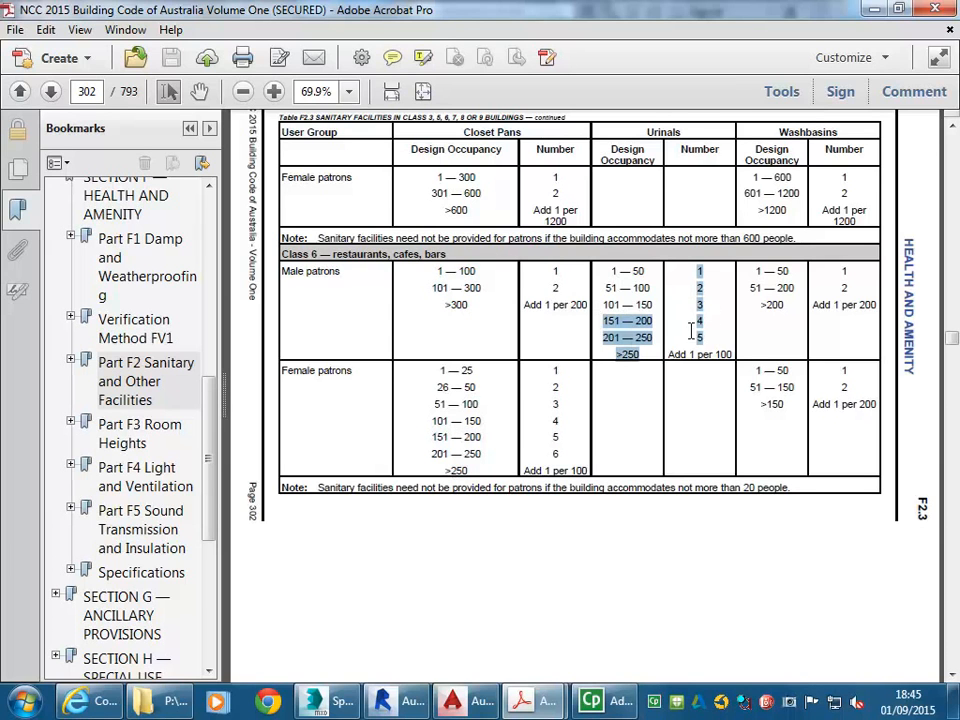
pyautogui.click(537, 480)
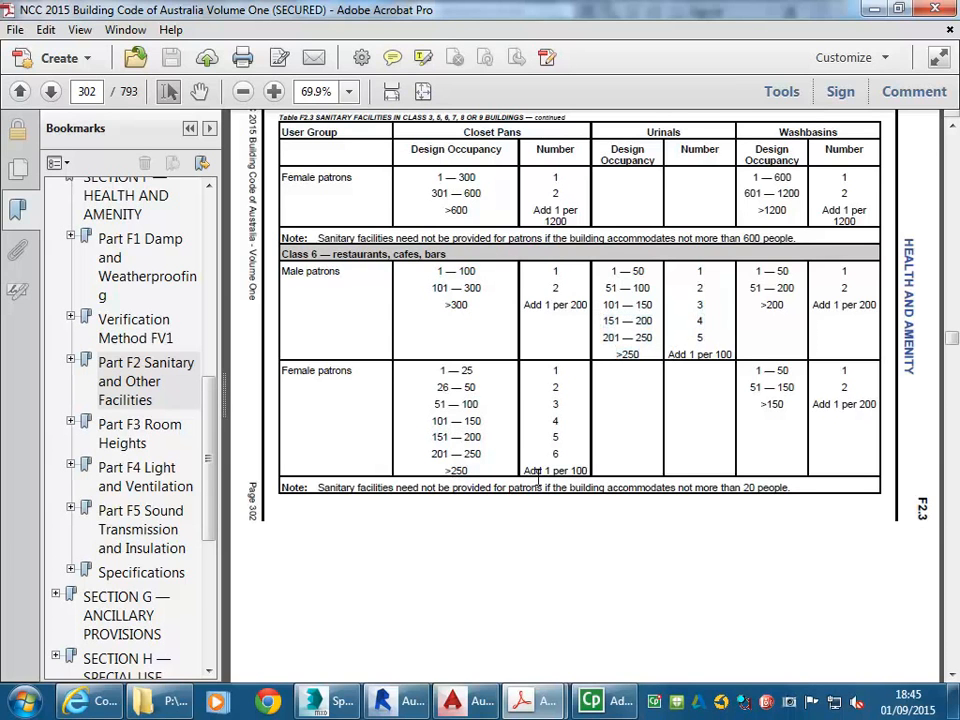